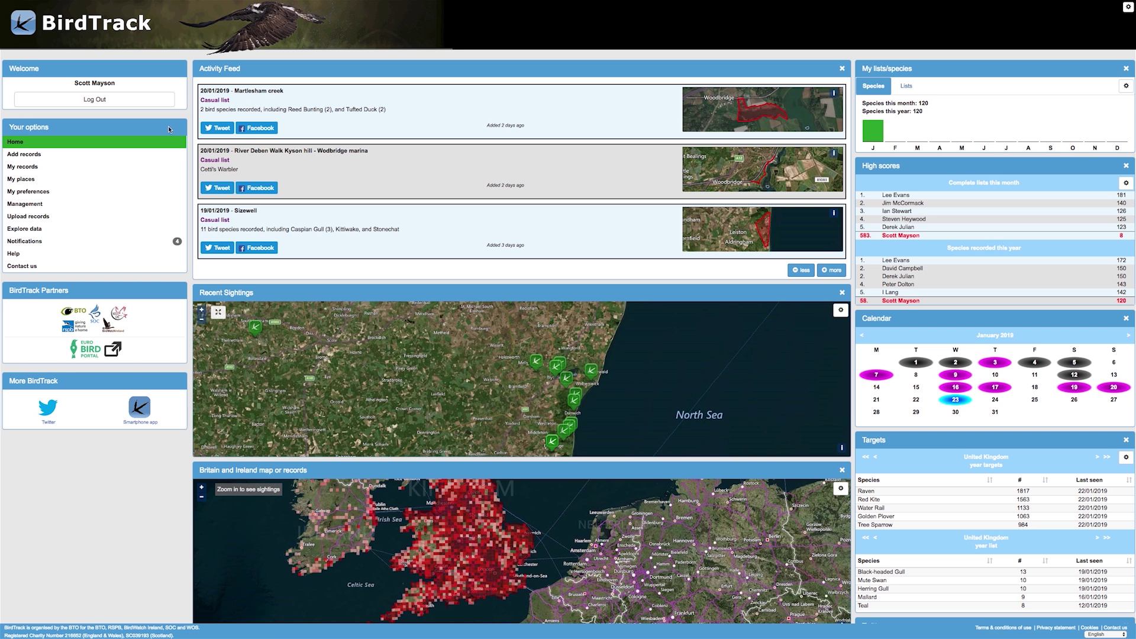
# - Reorder the dashboard: records map above Recent Sightings, Calendar above High scores
pyautogui.scroll(-1, 170, 129)
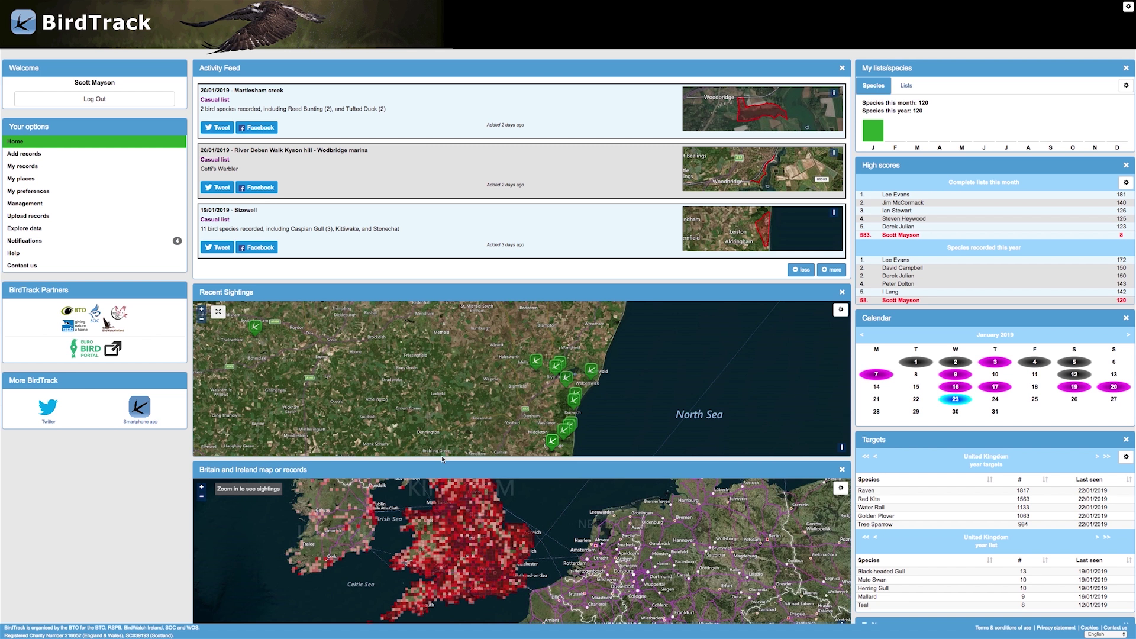
pyautogui.moveTo(441, 473); pyautogui.dragTo(230, 282)
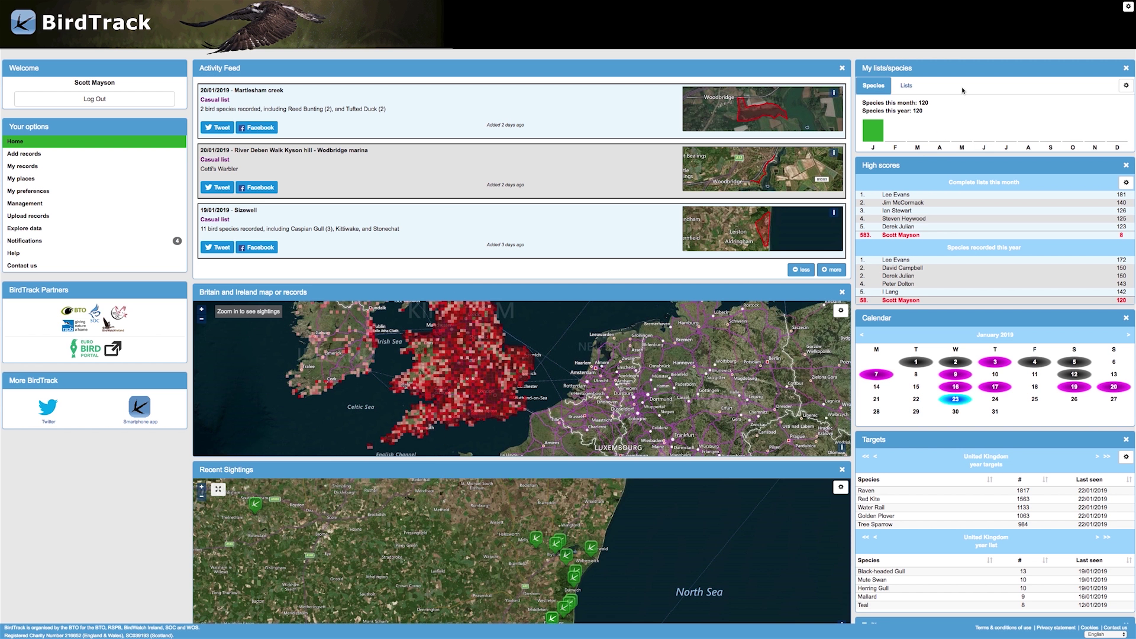
pyautogui.moveTo(968, 324); pyautogui.dragTo(971, 164)
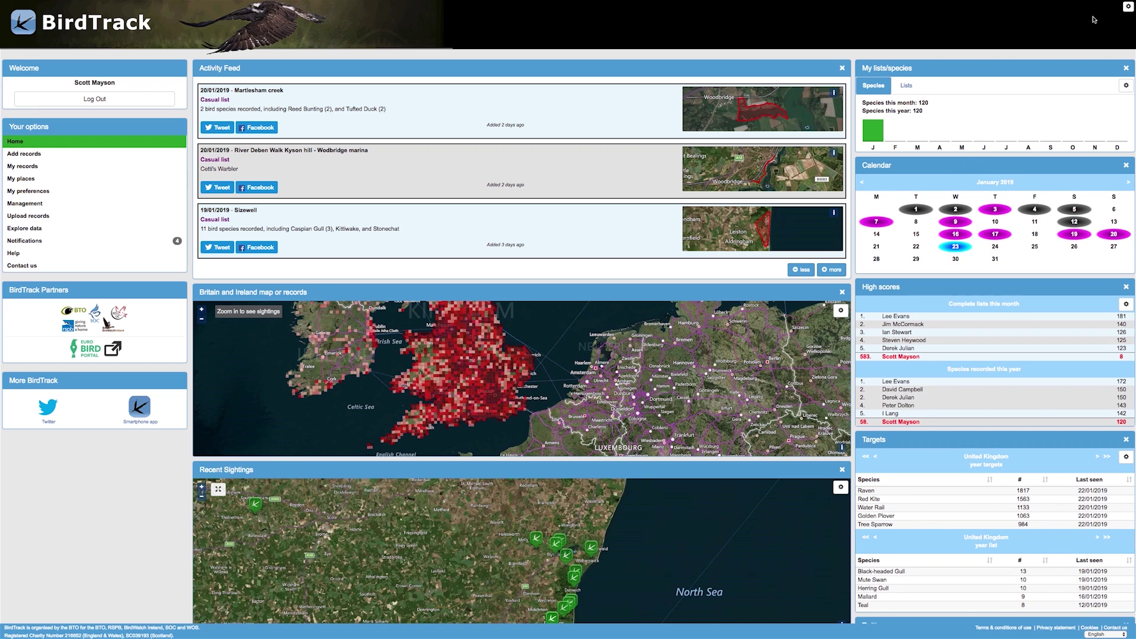
# - Set the records map to 50% width and add the report-rate graph at 50%
pyautogui.click(1129, 7)
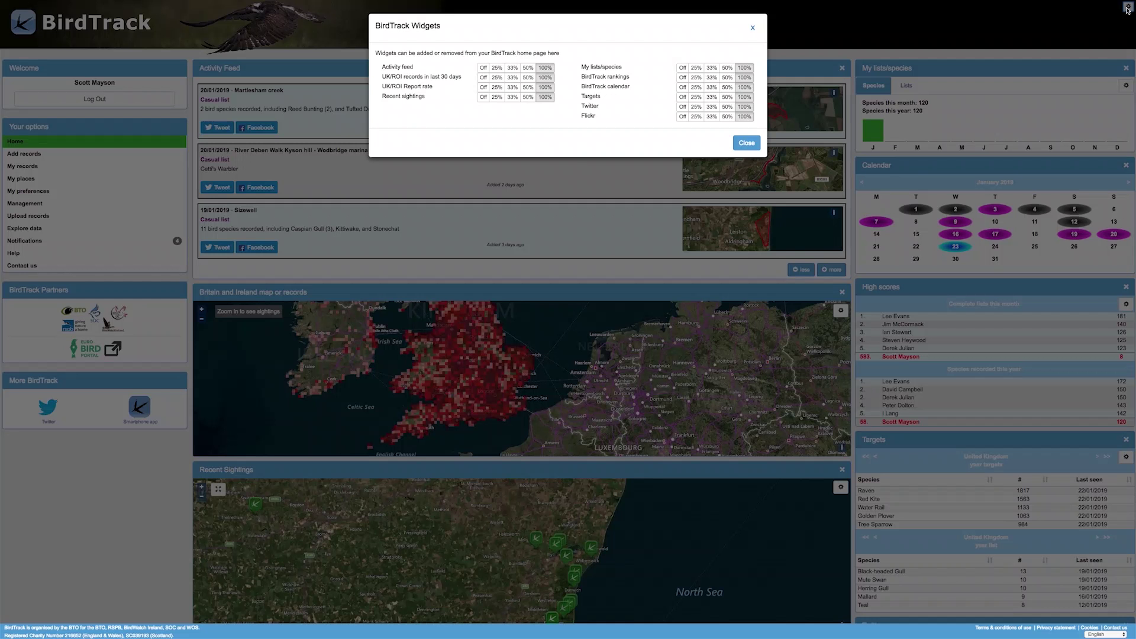
pyautogui.click(528, 78)
pyautogui.click(528, 87)
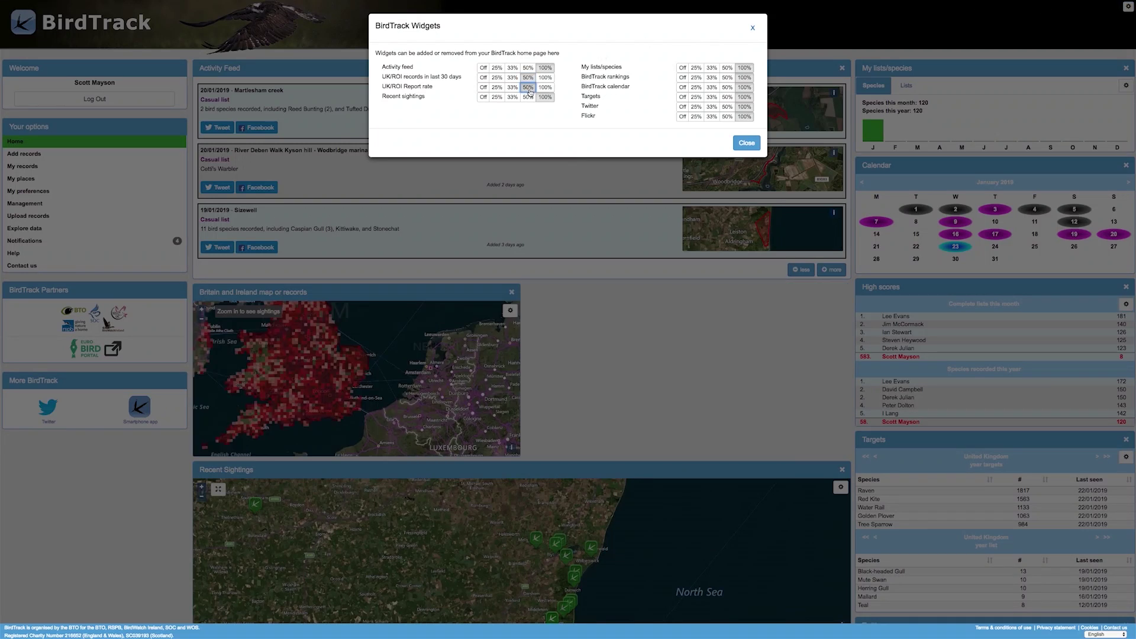
pyautogui.click(746, 143)
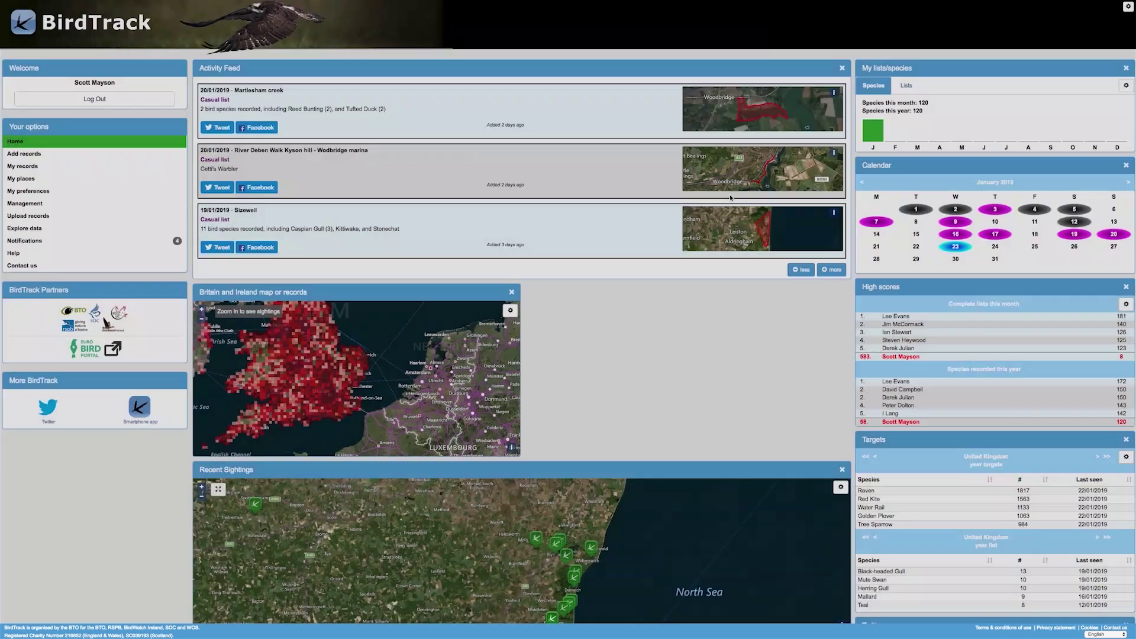
pyautogui.scroll(-5, 661, 306)
pyautogui.moveTo(213, 355); pyautogui.dragTo(565, 27)
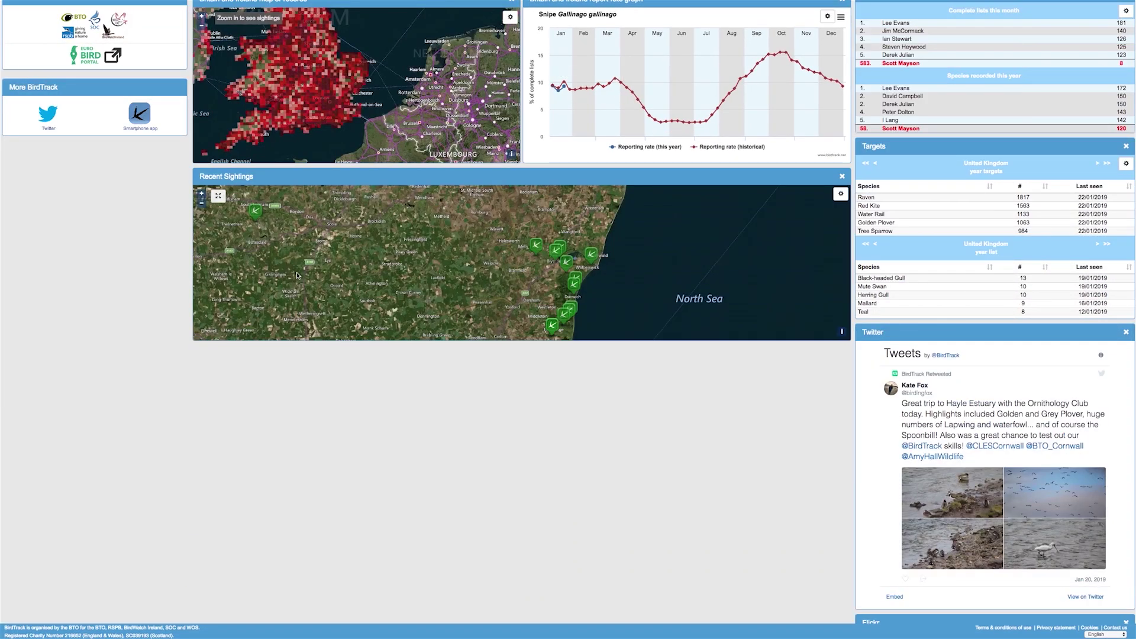
pyautogui.scroll(5, 299, 276)
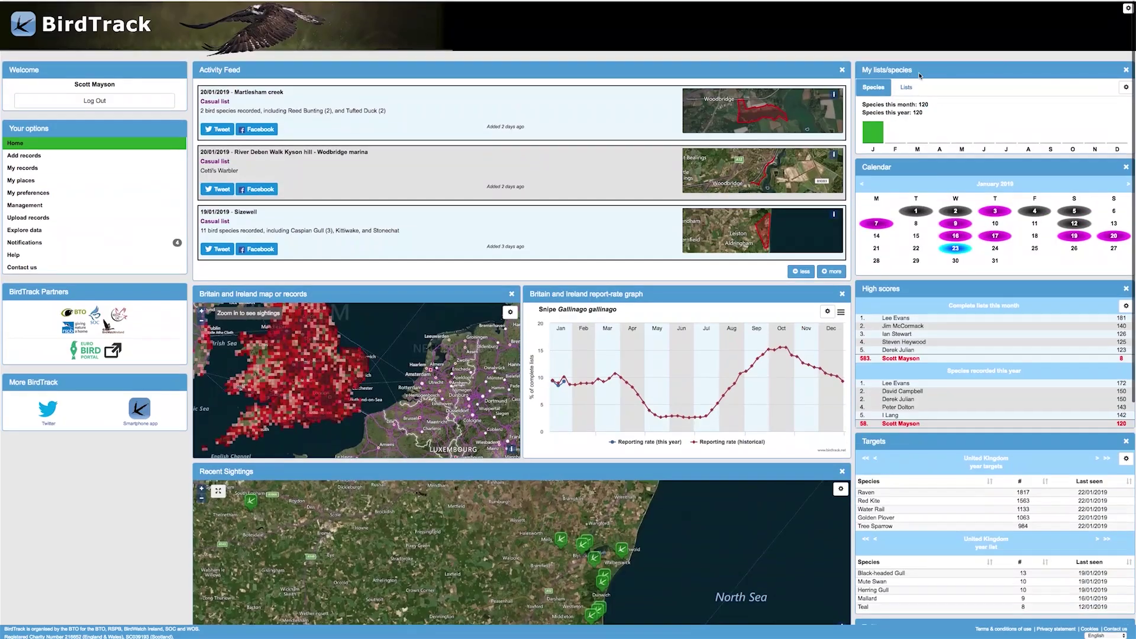
# - Widen both the report-rate graph and the records map to 100% width
pyautogui.click(1128, 7)
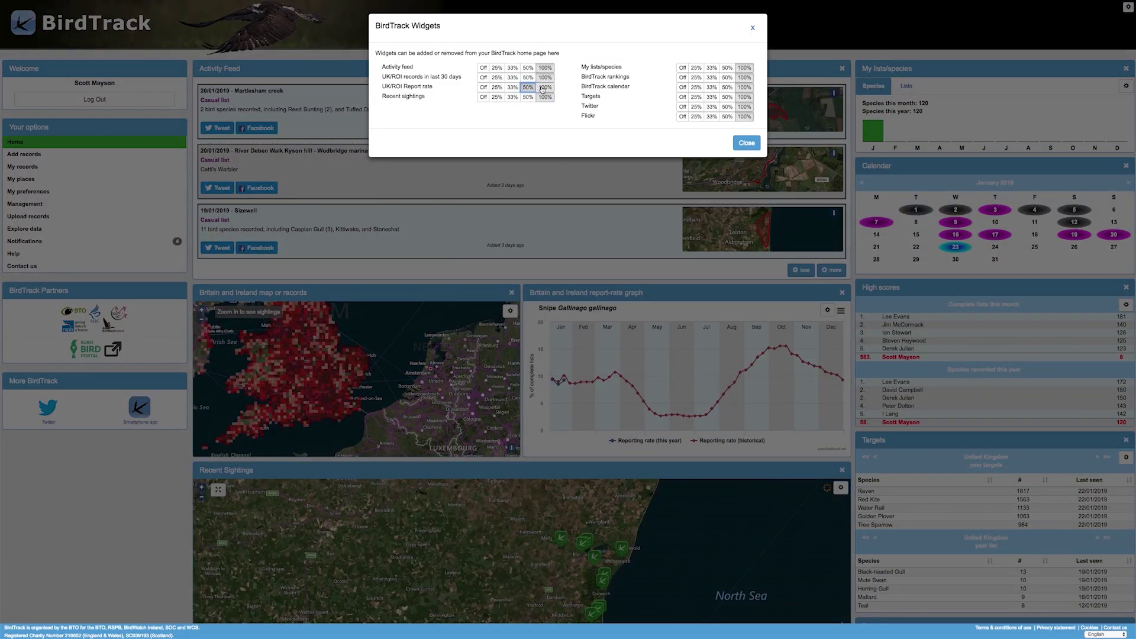
pyautogui.click(544, 87)
pyautogui.click(545, 77)
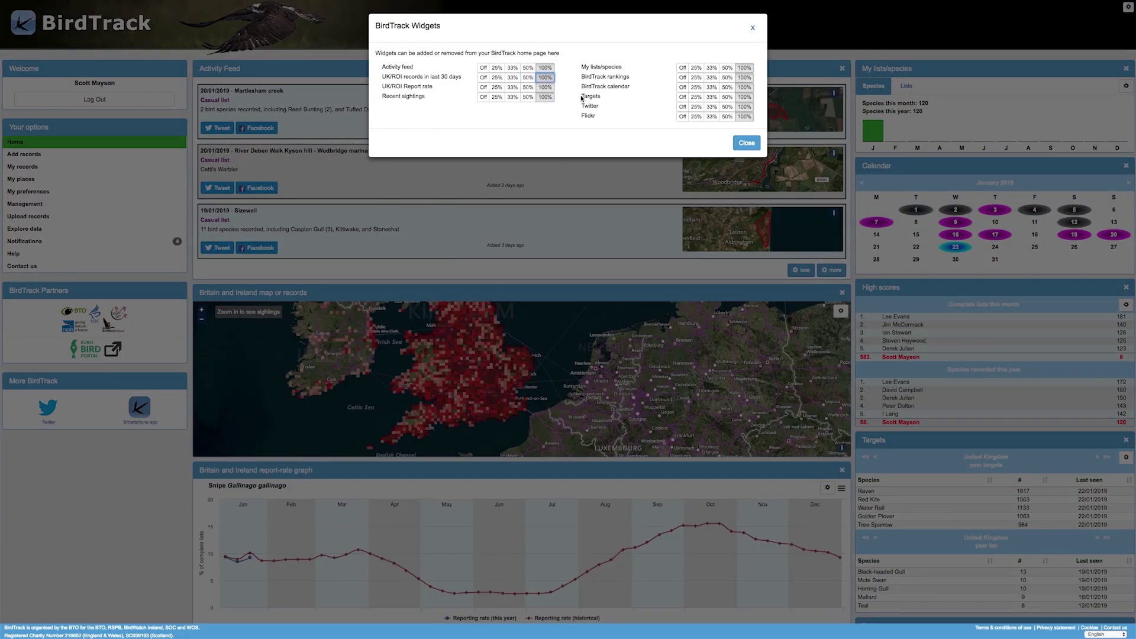
pyautogui.click(742, 142)
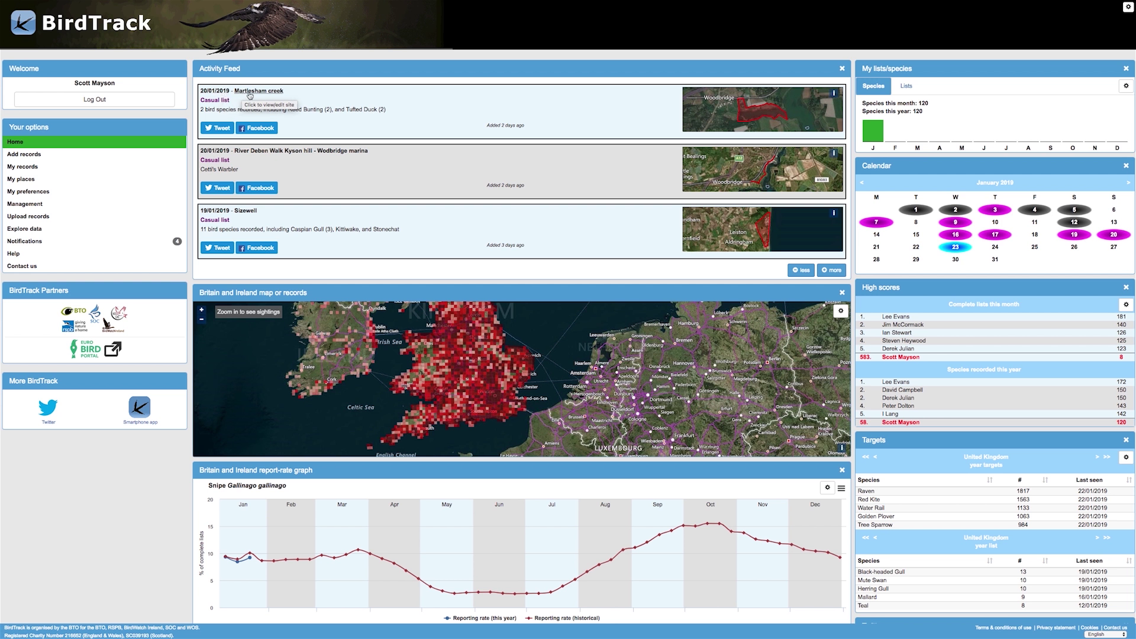
pyautogui.click(832, 271)
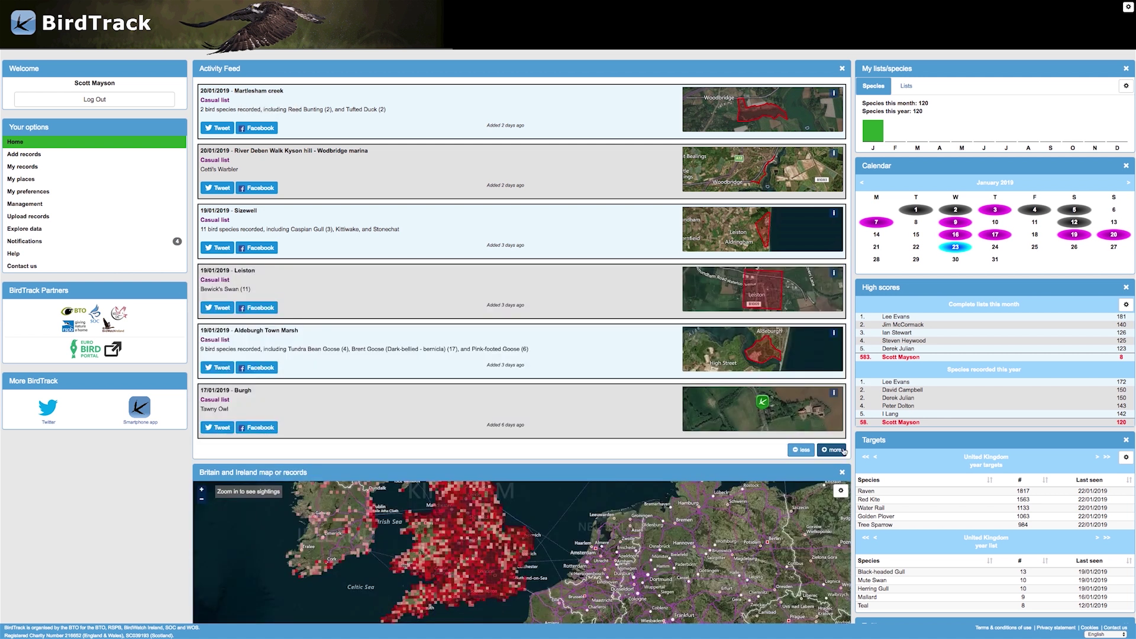
pyautogui.click(843, 451)
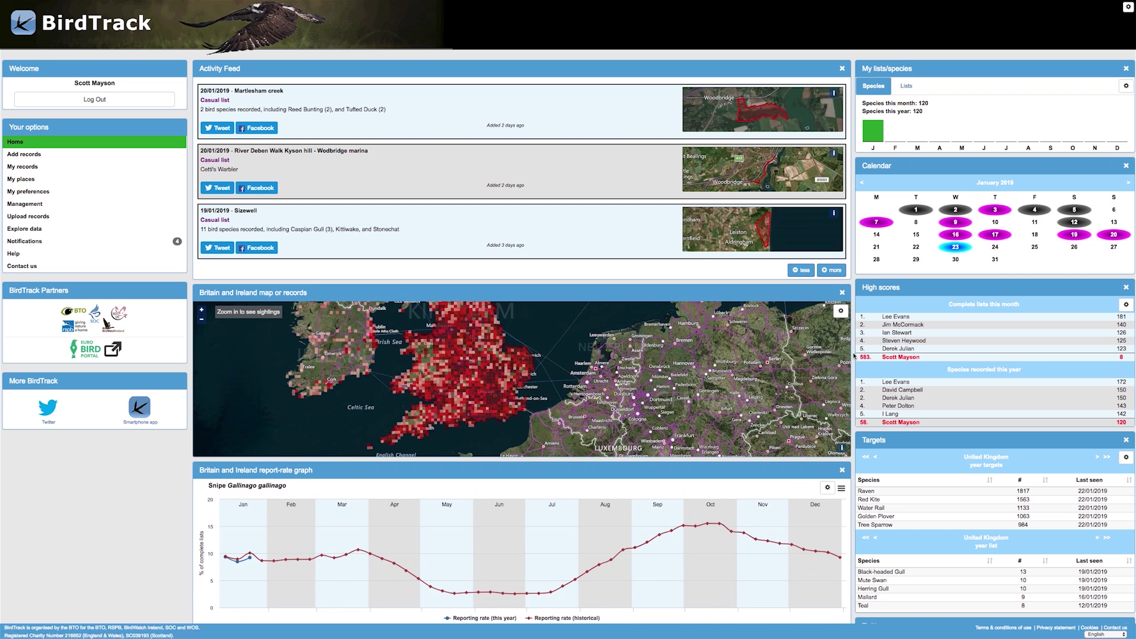
pyautogui.scroll(-1, 669, 358)
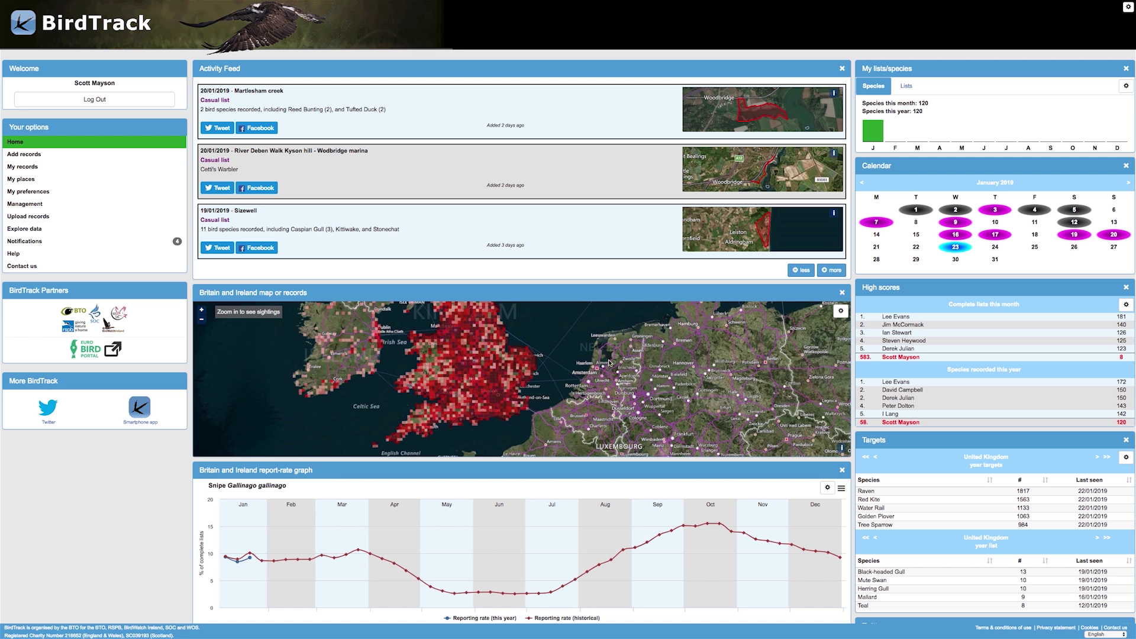
# - Zoom the records map into Essex/Suffolk and view a green sighting marker's details
pyautogui.scroll(1, 528, 394)
pyautogui.scroll(3, 529, 395)
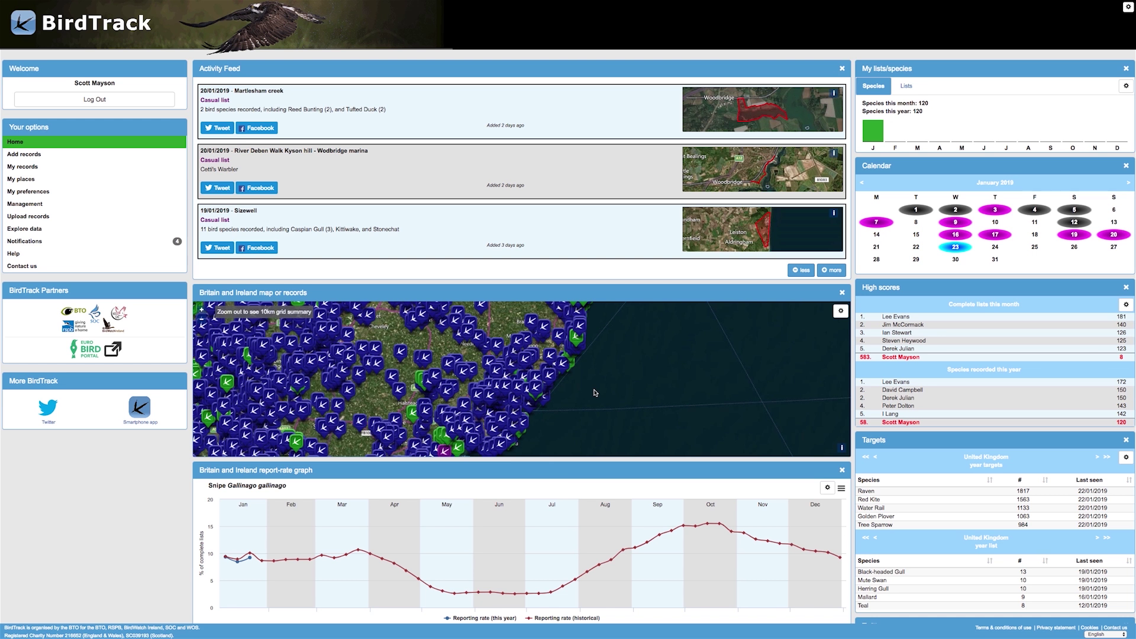
pyautogui.scroll(1, 435, 356)
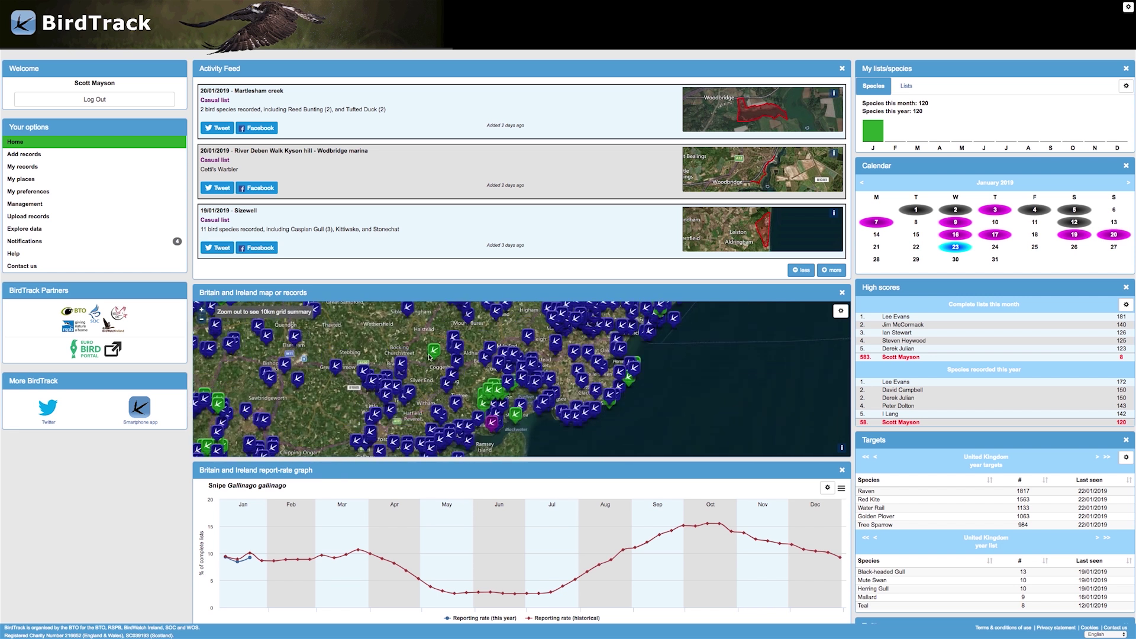
pyautogui.scroll(1, 436, 355)
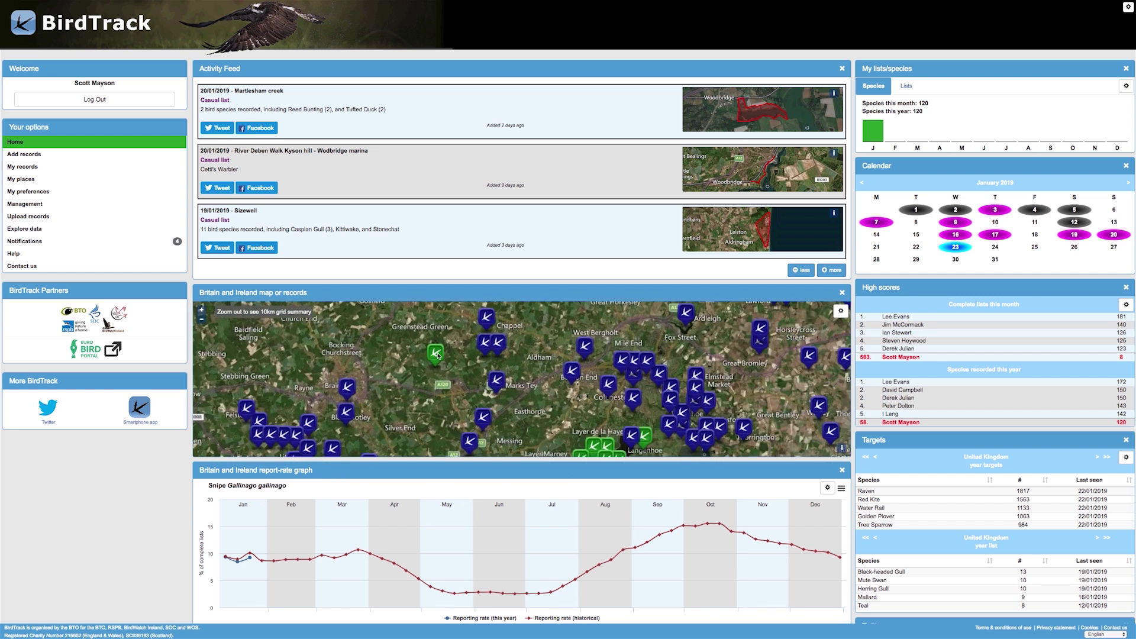
pyautogui.click(435, 354)
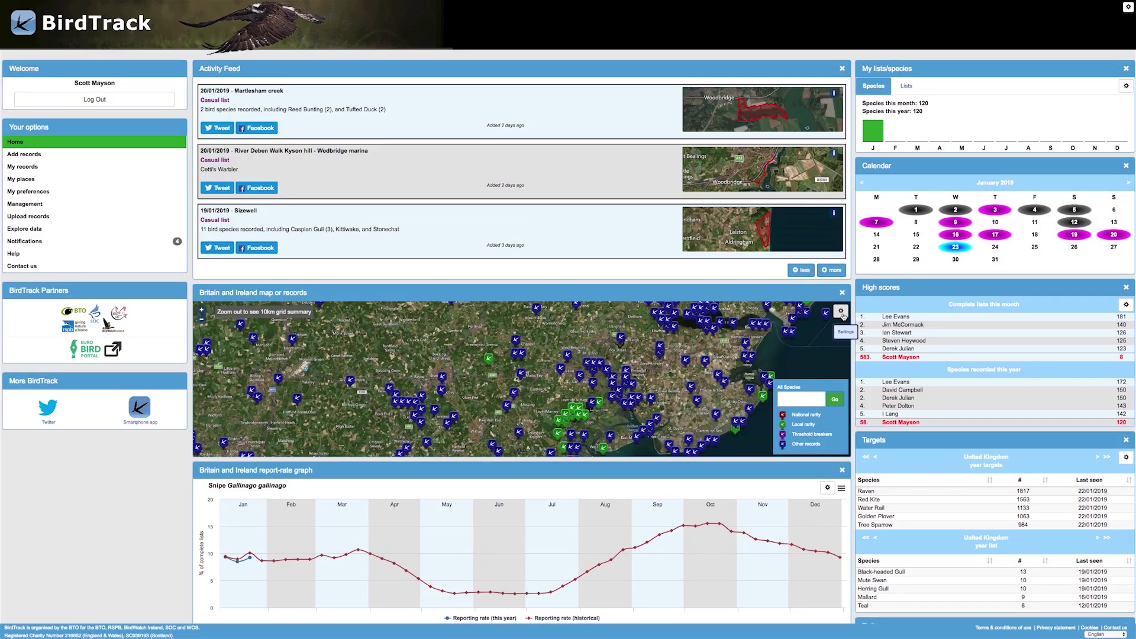
# - Filter the records map to Tufted Duck
pyautogui.click(812, 397)
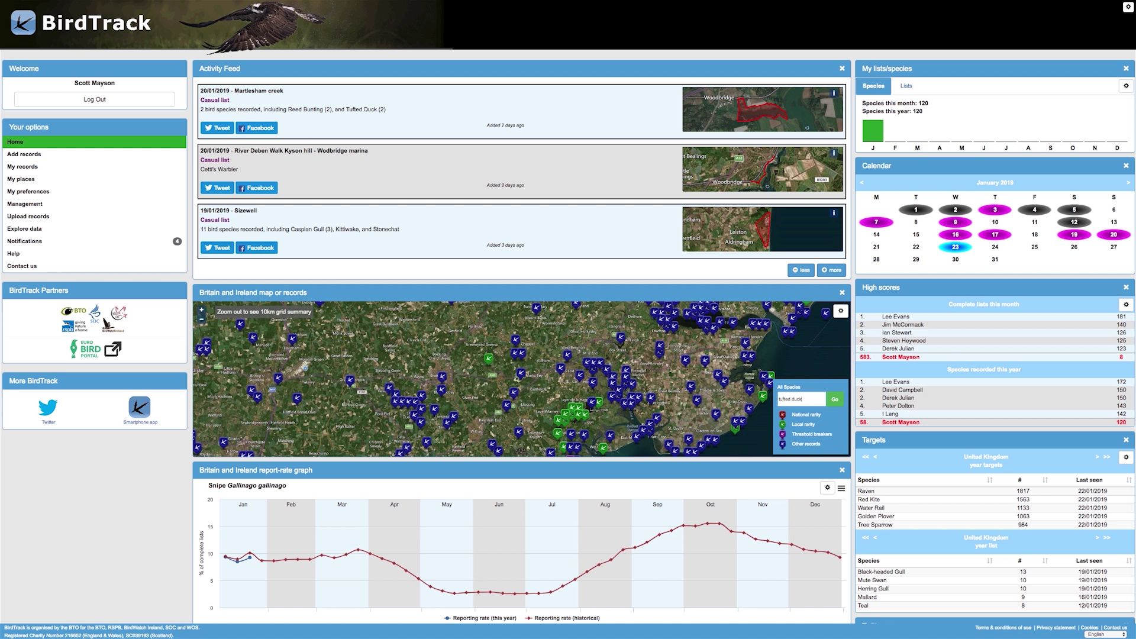
pyautogui.click(797, 413)
pyautogui.click(836, 401)
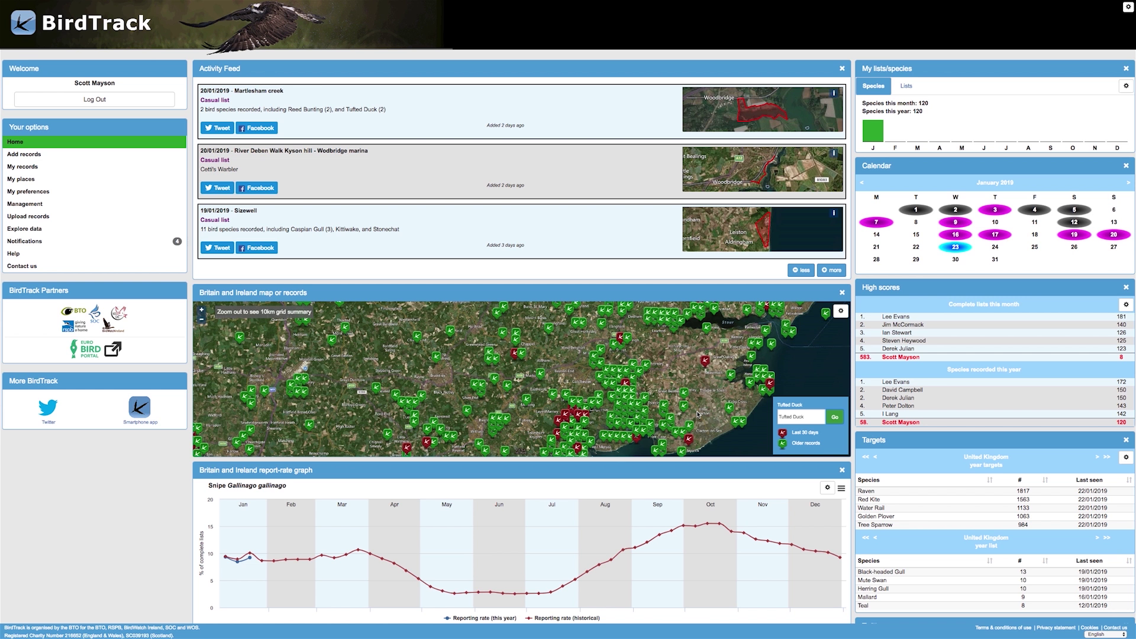
# - Pan to the Stour estuary and inspect a recent Tufted Duck record's details
pyautogui.scroll(3, 697, 386)
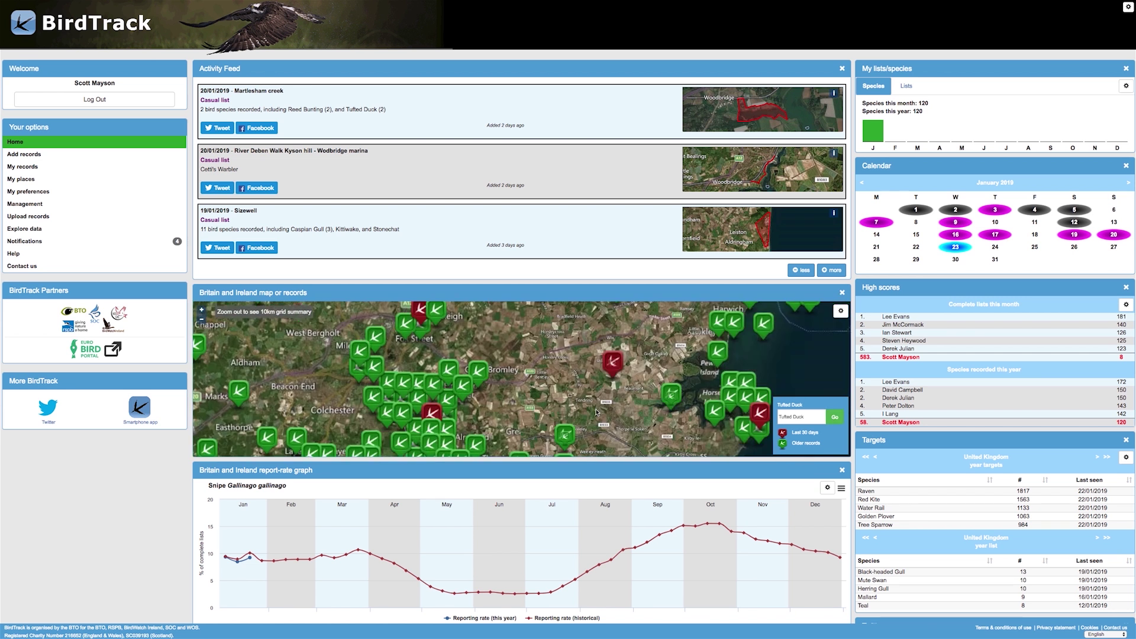
pyautogui.moveTo(696, 386); pyautogui.dragTo(570, 421)
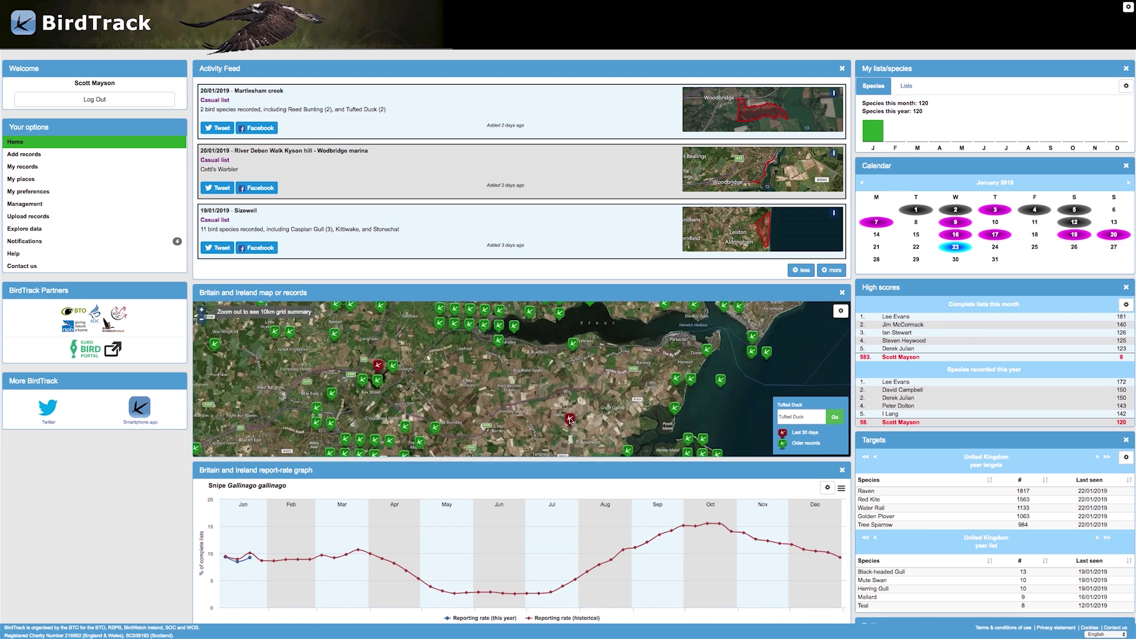
pyautogui.click(570, 419)
pyautogui.scroll(-1, 579, 394)
pyautogui.scroll(-1, 579, 395)
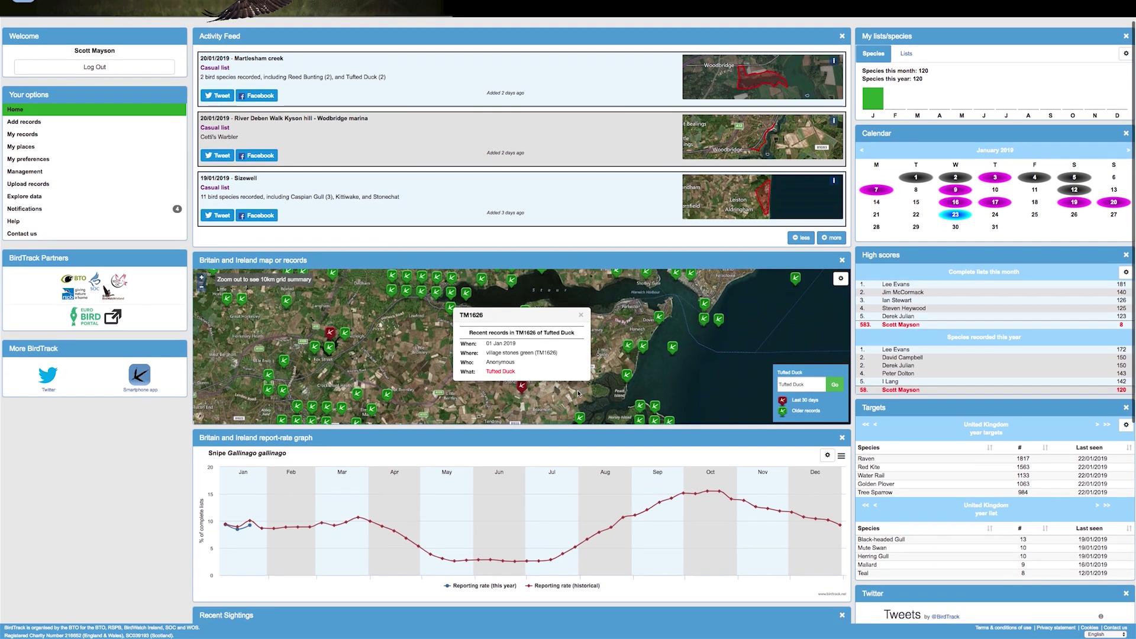
pyautogui.click(580, 315)
pyautogui.scroll(-3, 160, 427)
pyautogui.scroll(-8, 161, 427)
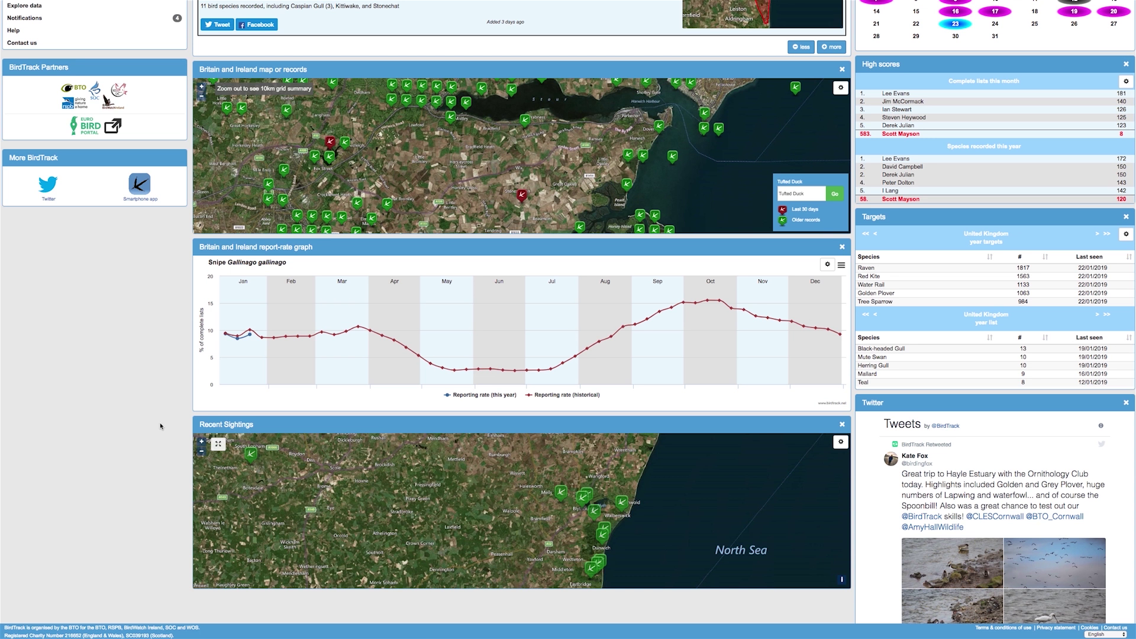
# - Enter 'tufted duck' as the report-rate graph species and pick the Tufted Duck suggestion
pyautogui.click(827, 265)
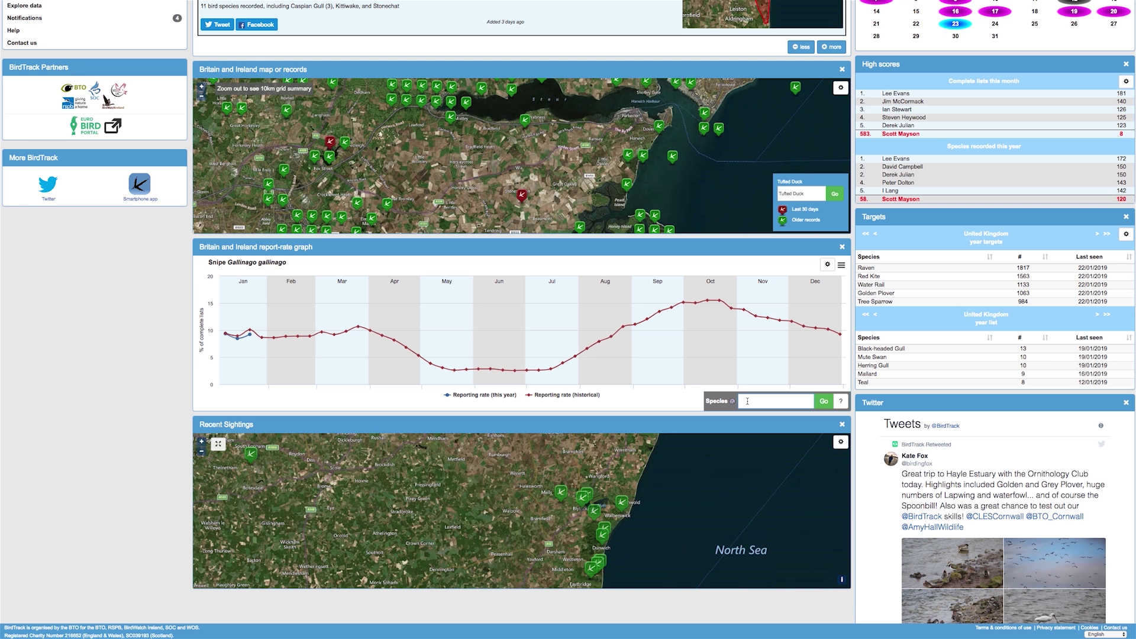
pyautogui.write('tufted duck')
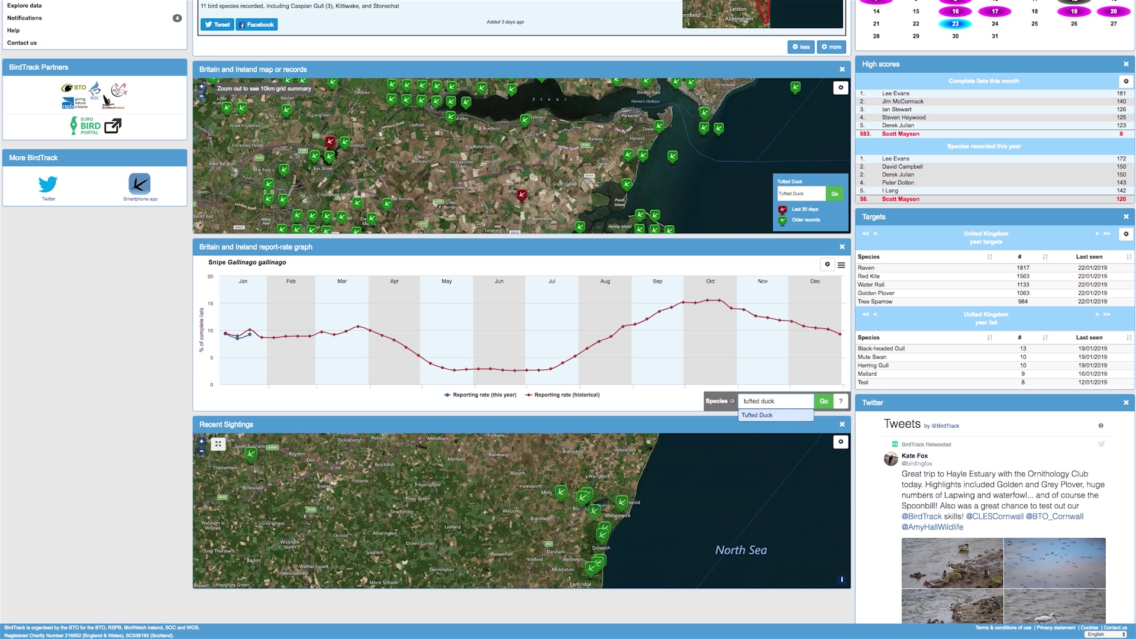
pyautogui.click(769, 415)
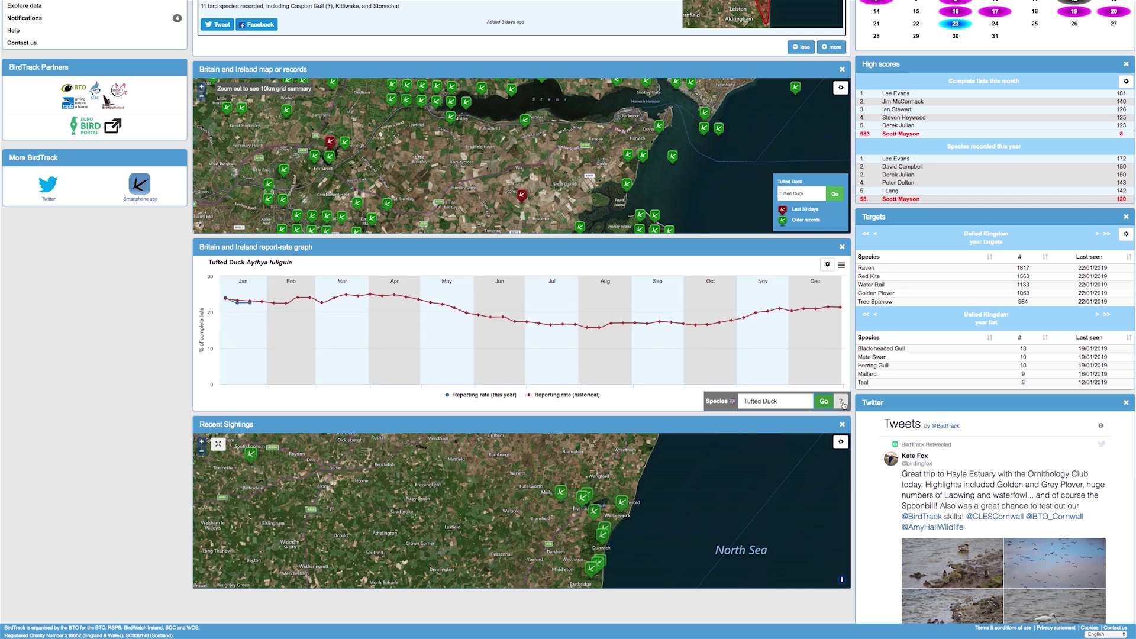
# - Load random species into the graph until it shows Pochard, then view the chart's download options
pyautogui.click(843, 403)
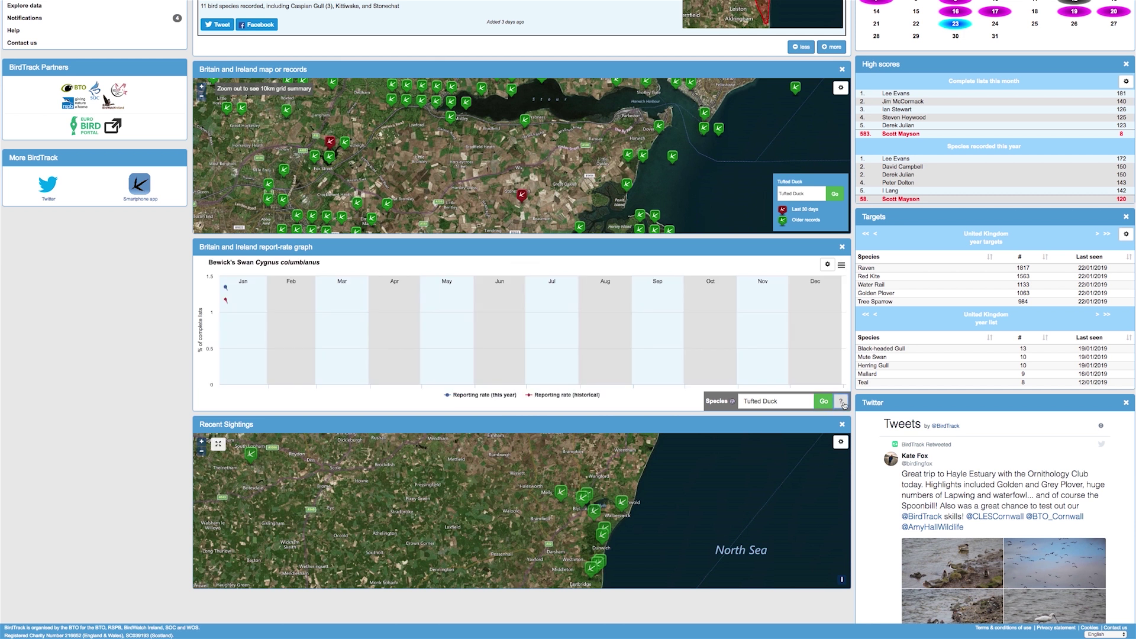
pyautogui.click(843, 403)
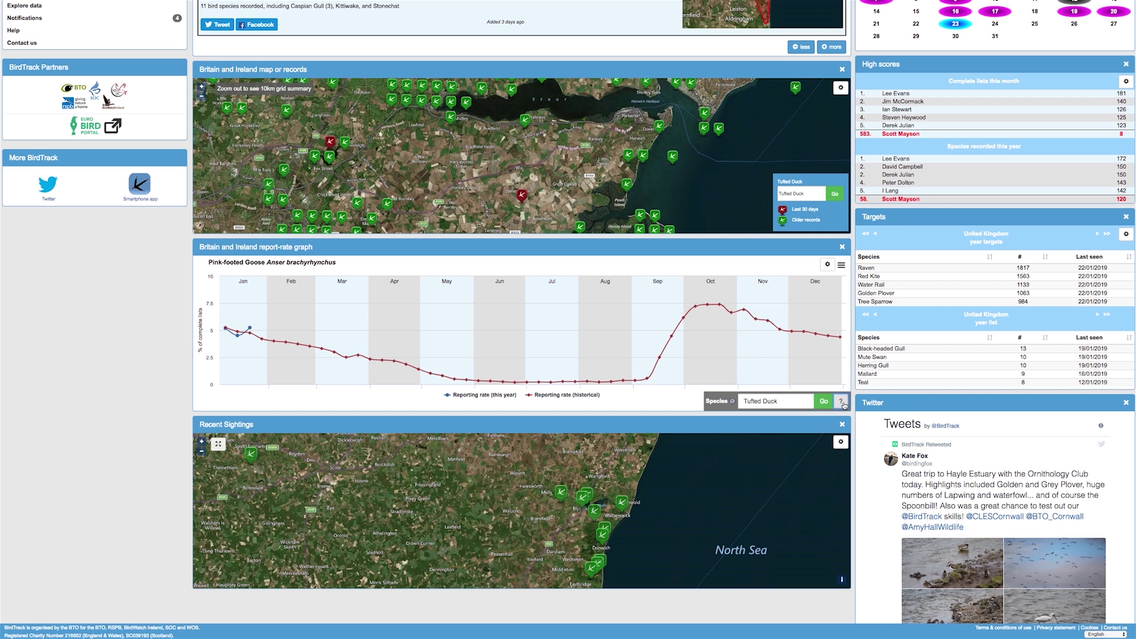
pyautogui.click(843, 403)
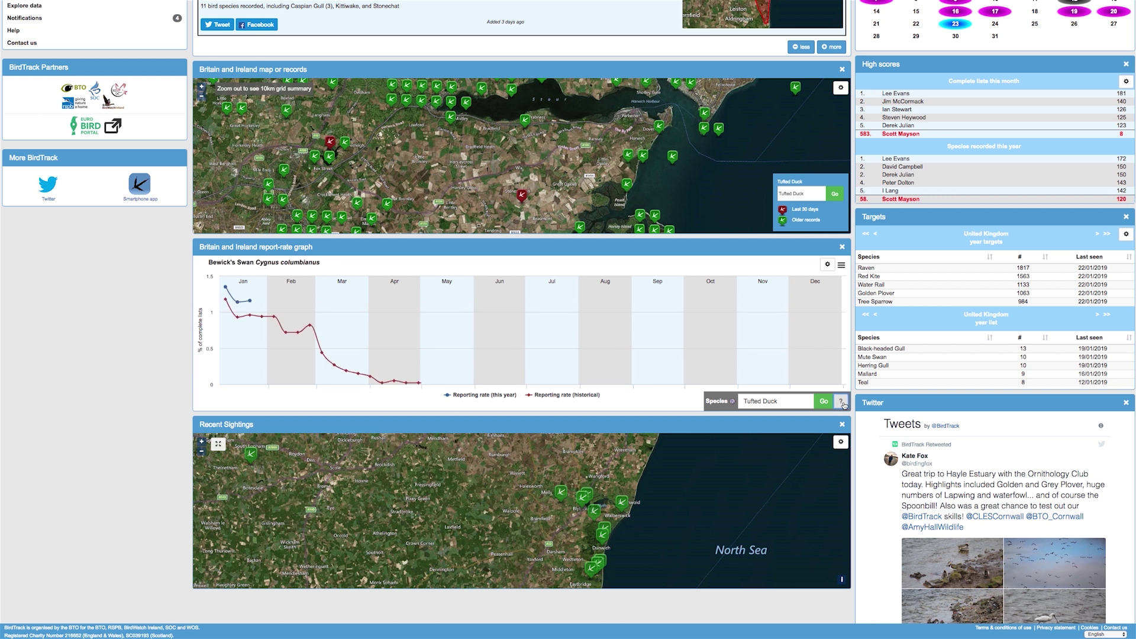
pyautogui.click(842, 404)
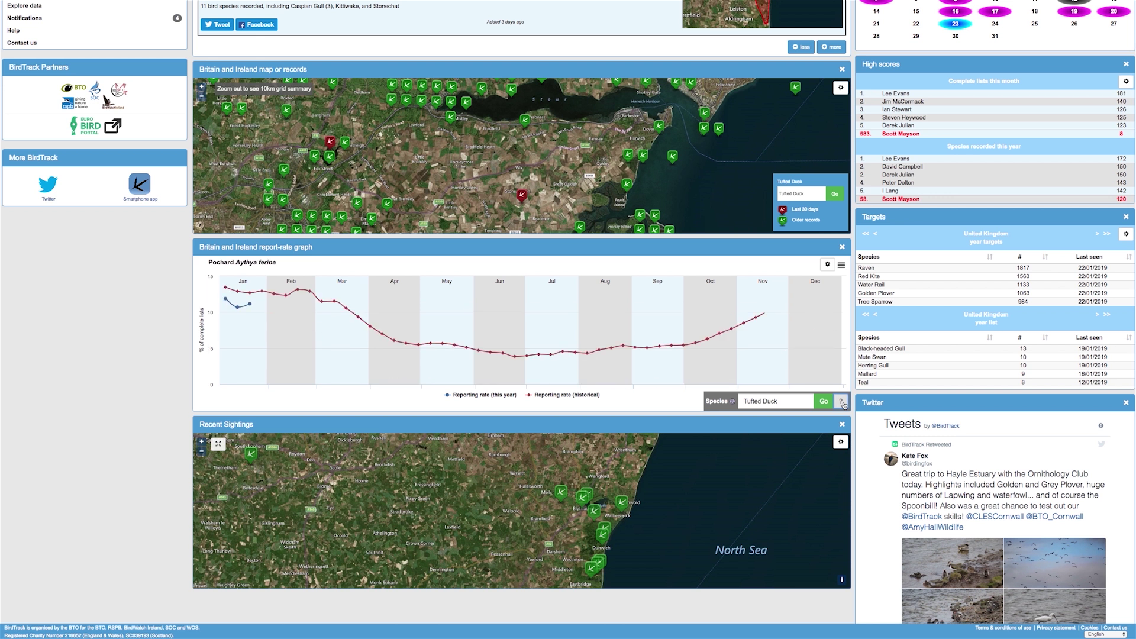
pyautogui.click(841, 267)
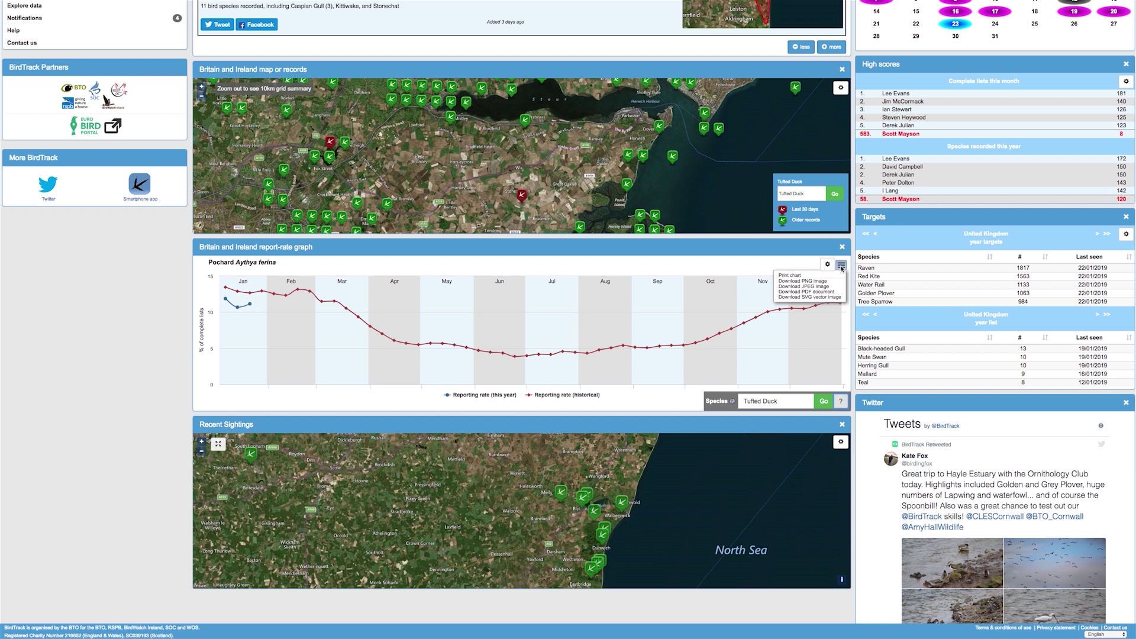
# - Scroll to Recent Sightings and zoom its map out to the Dutch coast
pyautogui.scroll(-1, 137, 383)
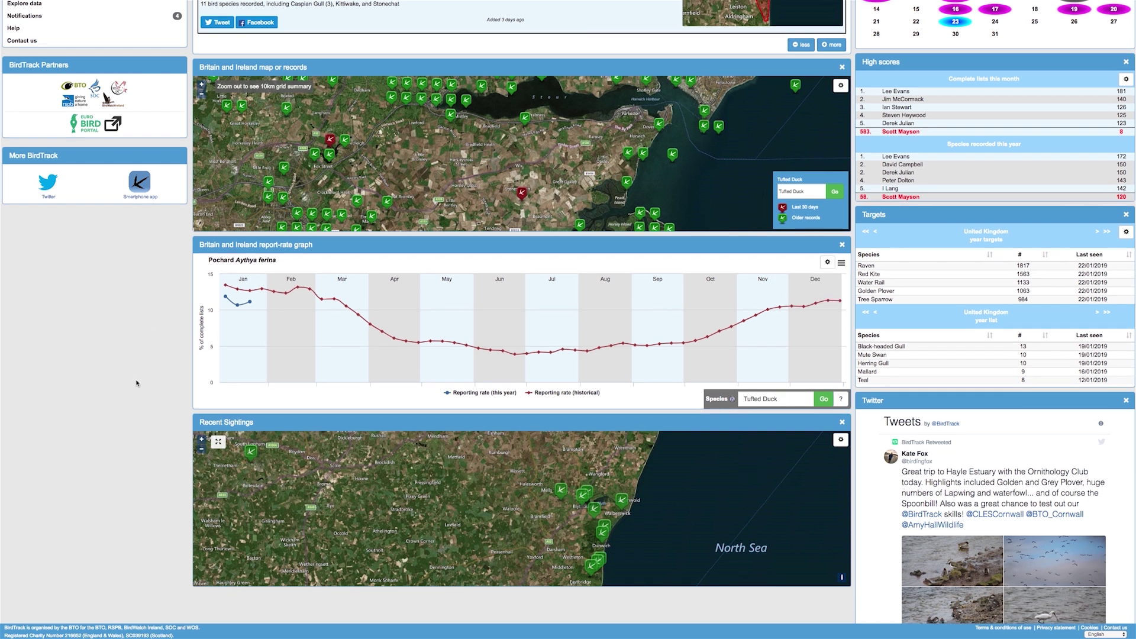
pyautogui.scroll(-2, 137, 383)
pyautogui.scroll(-1, 137, 383)
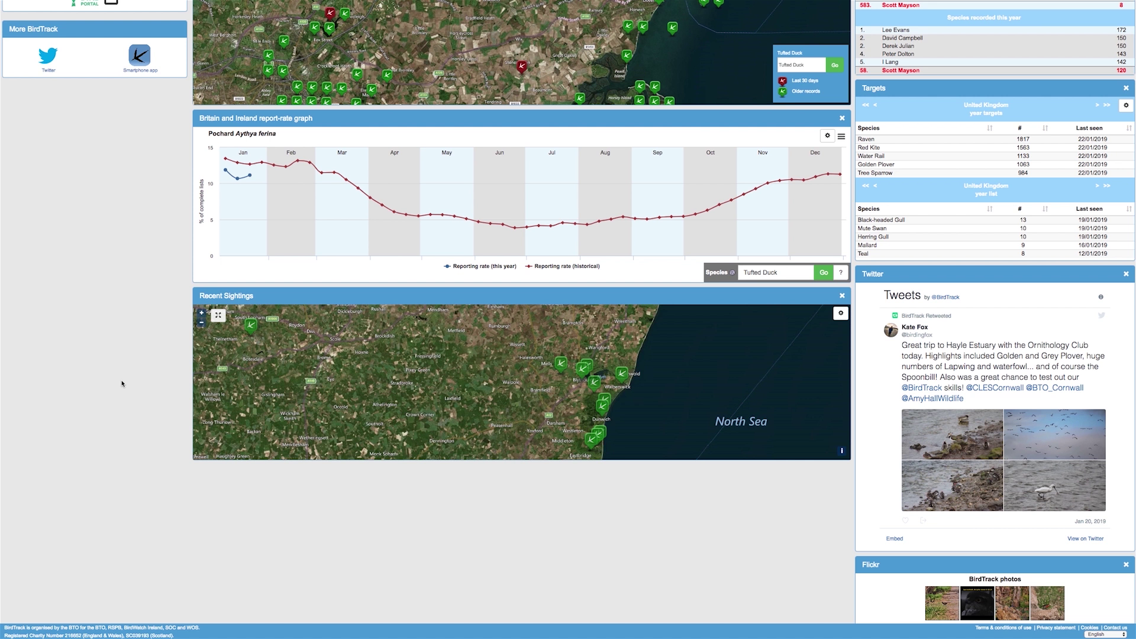
pyautogui.scroll(1, 122, 384)
pyautogui.scroll(-2, 410, 388)
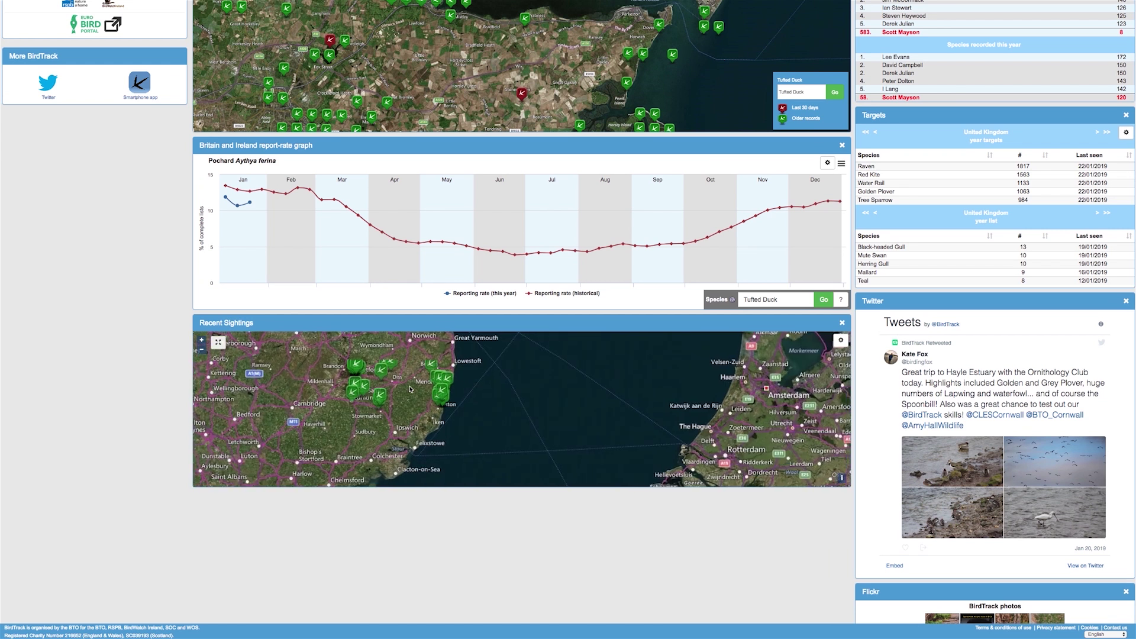
# - Zoom the Recent Sightings map out further, toggle full screen, and open its settings
pyautogui.click(202, 349)
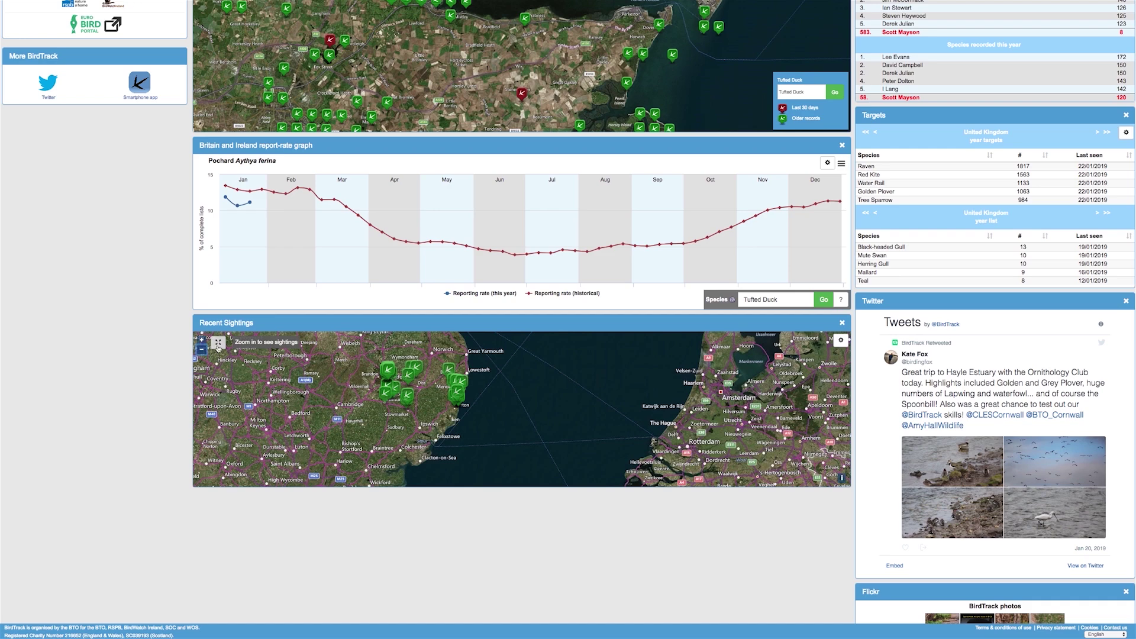
pyautogui.click(218, 342)
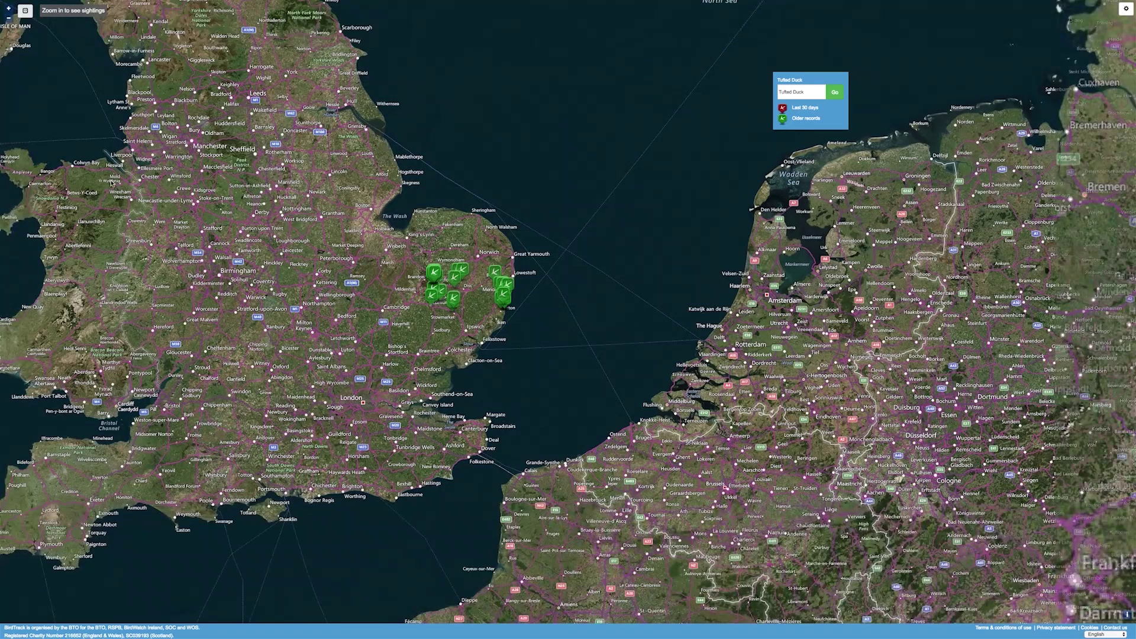
pyautogui.click(26, 10)
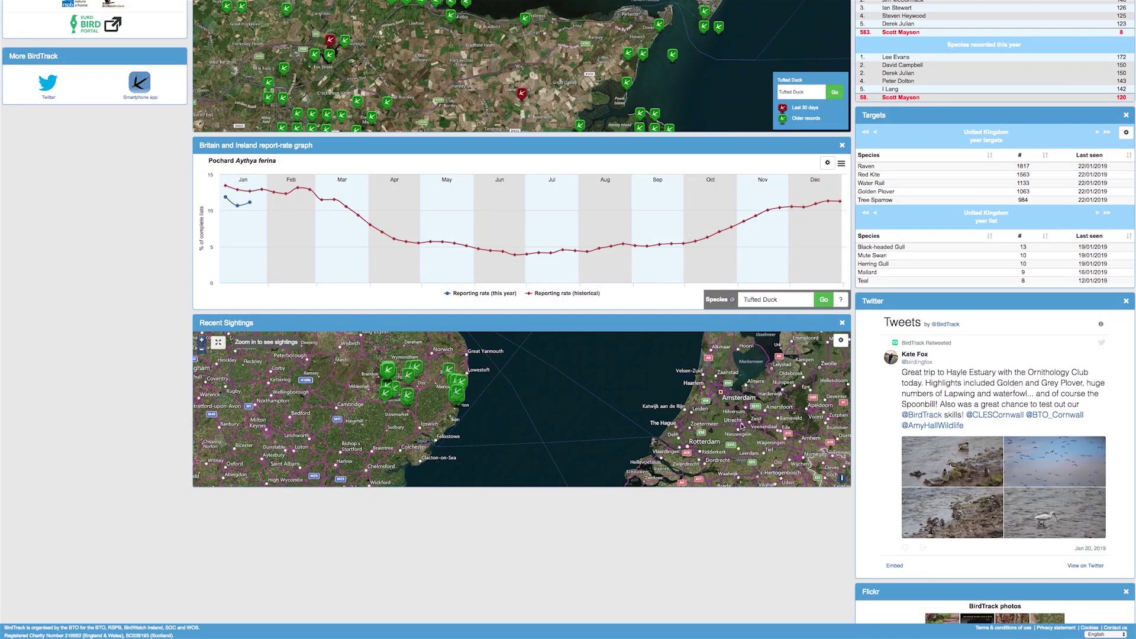
pyautogui.click(840, 341)
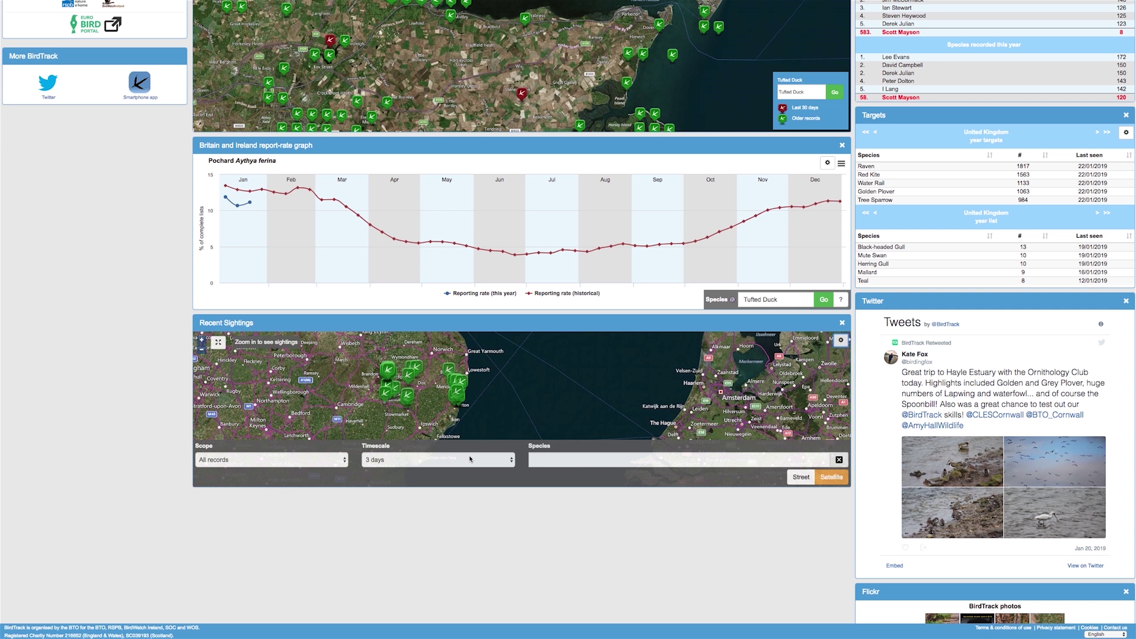
# - Review Recent Sightings Timescale and Scope, keeping 3 days and All records, then close settings
pyautogui.click(508, 462)
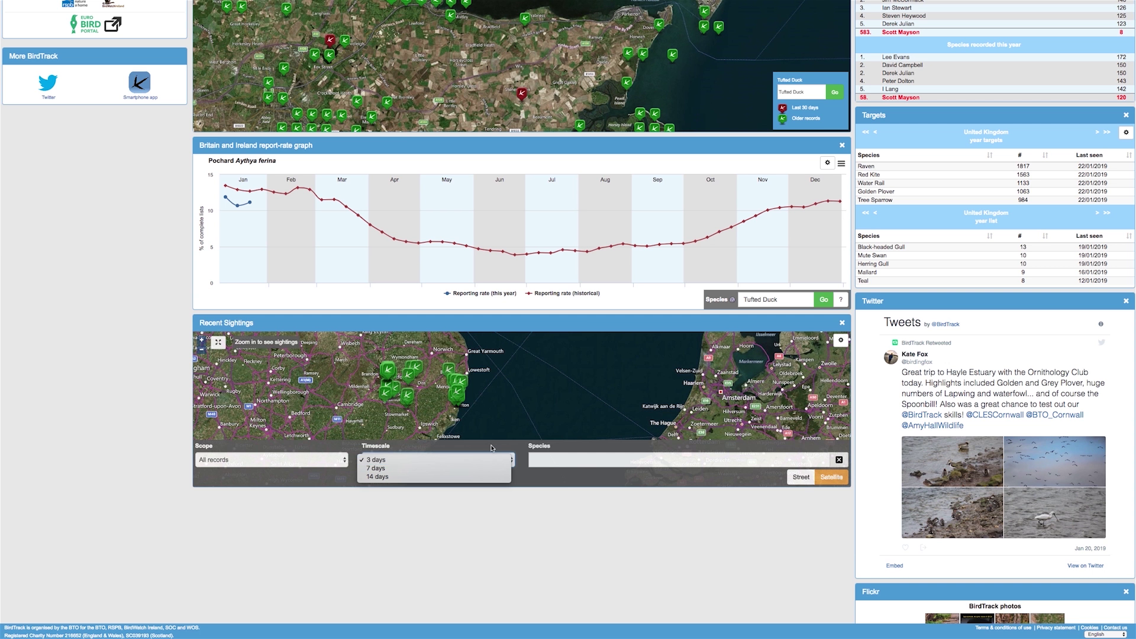
pyautogui.click(493, 449)
pyautogui.click(343, 460)
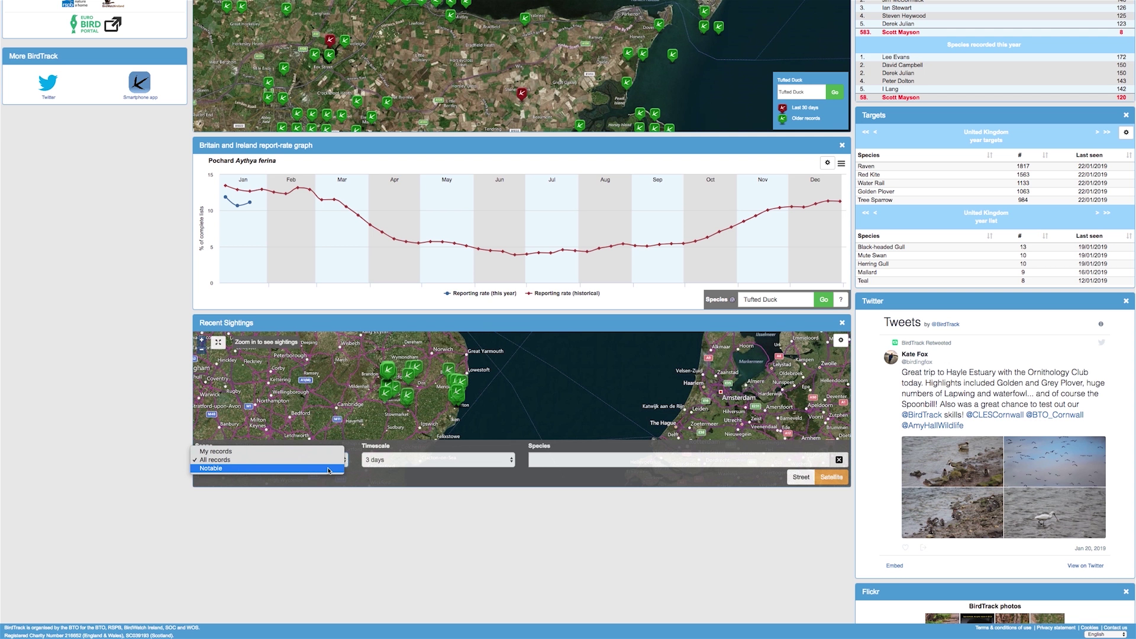
pyautogui.press('Escape')
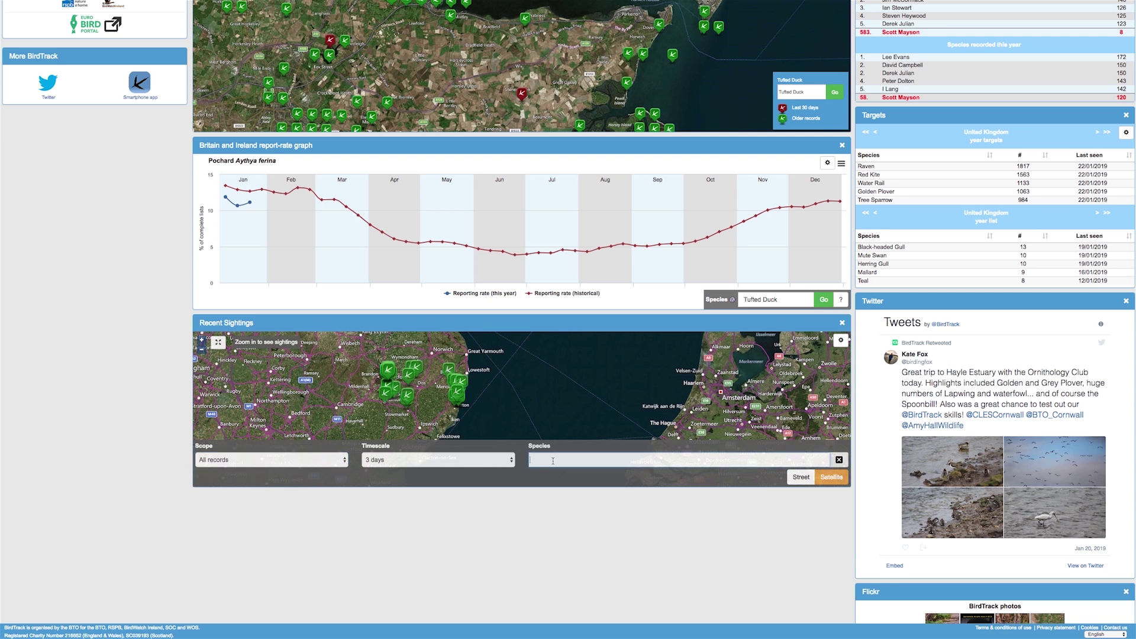
pyautogui.click(583, 462)
pyautogui.click(842, 342)
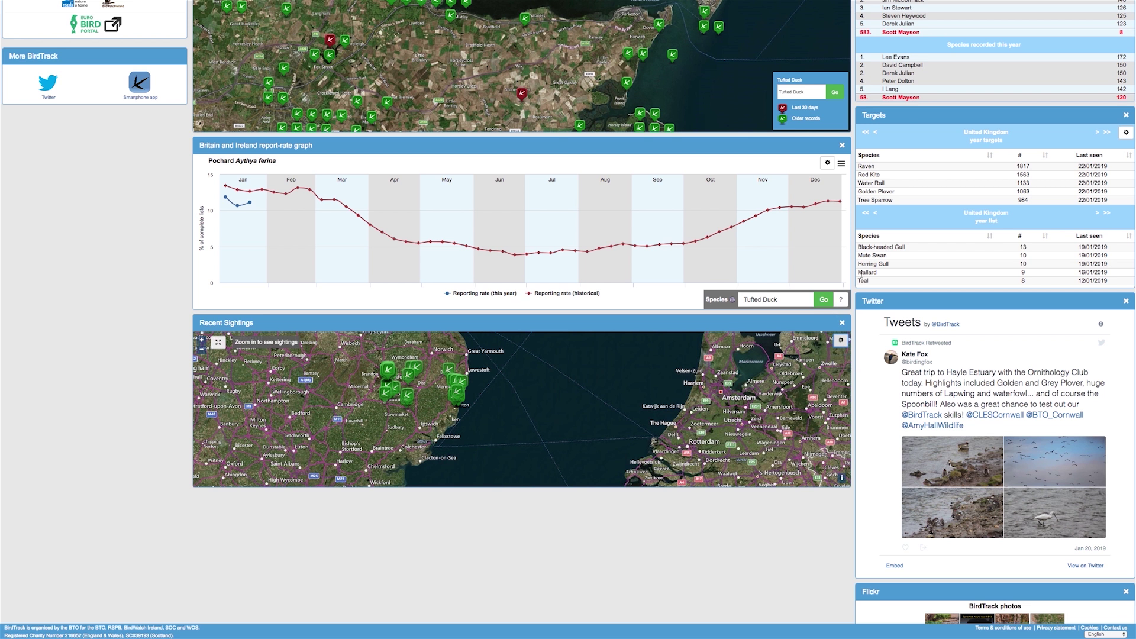
pyautogui.scroll(6, 861, 273)
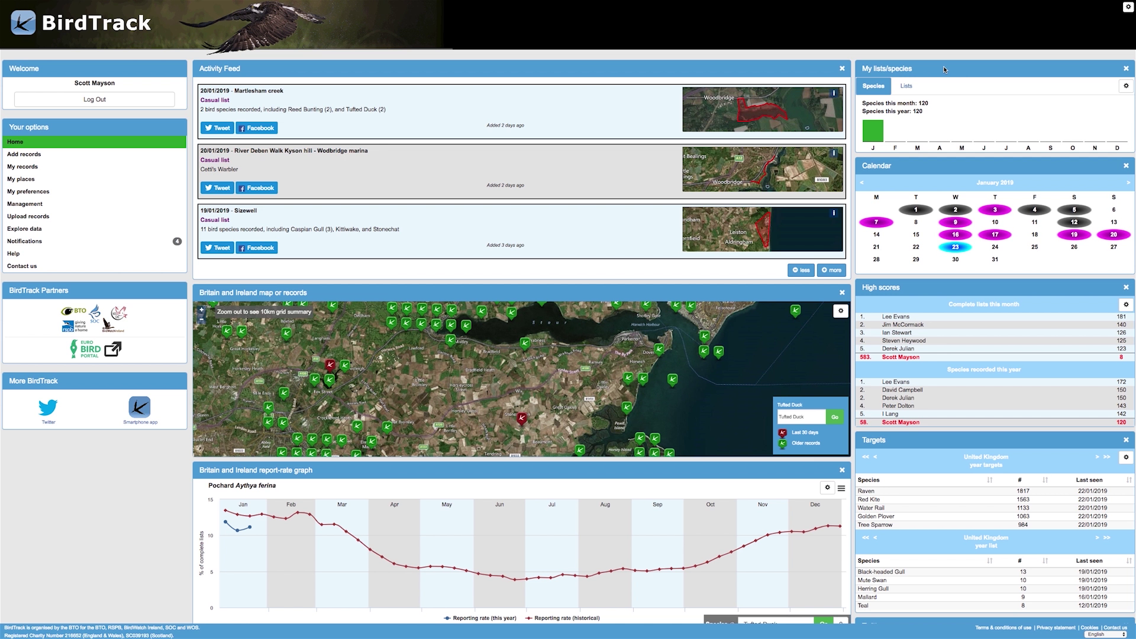
# - Switch My lists/species to complete-list counts and open its settings
pyautogui.scroll(-1, 933, 98)
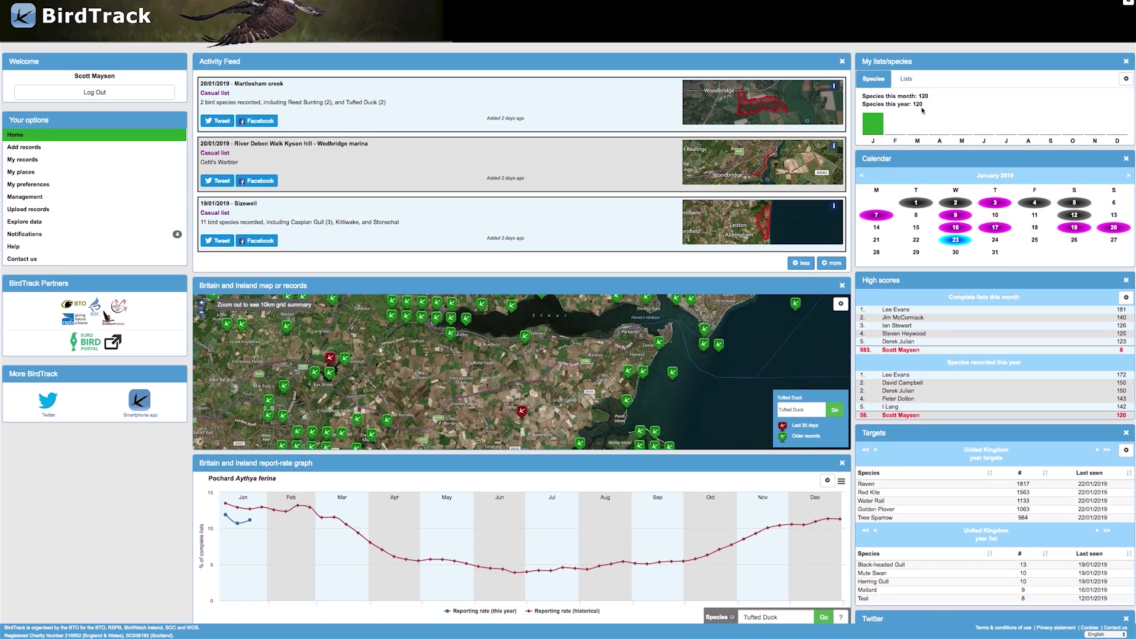
pyautogui.moveTo(881, 122)
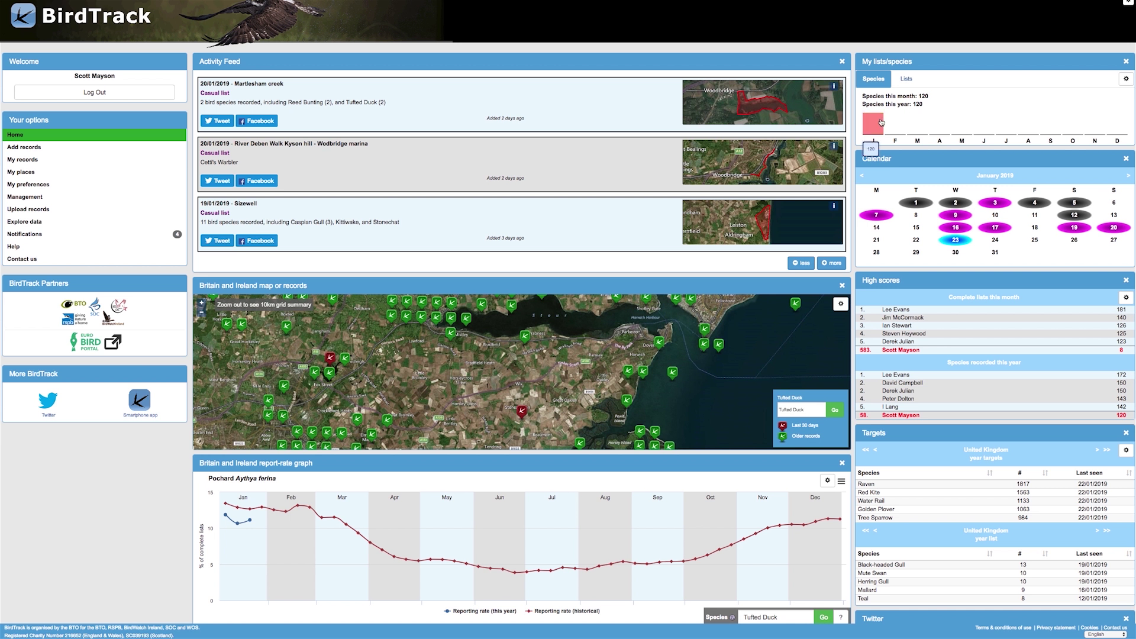
pyautogui.click(908, 84)
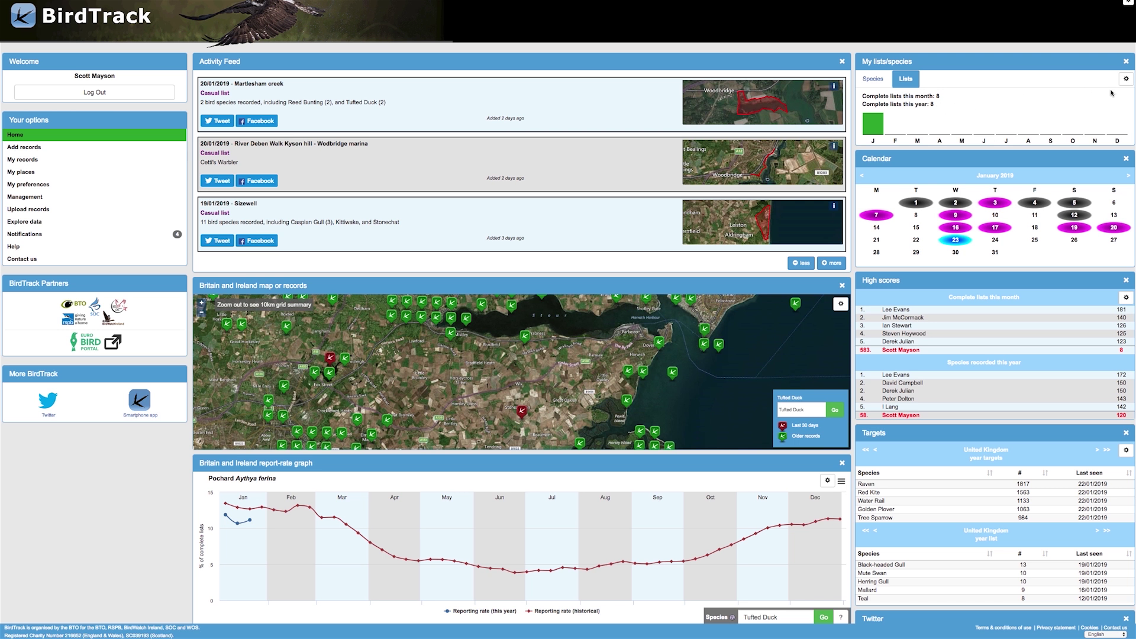
pyautogui.click(1127, 79)
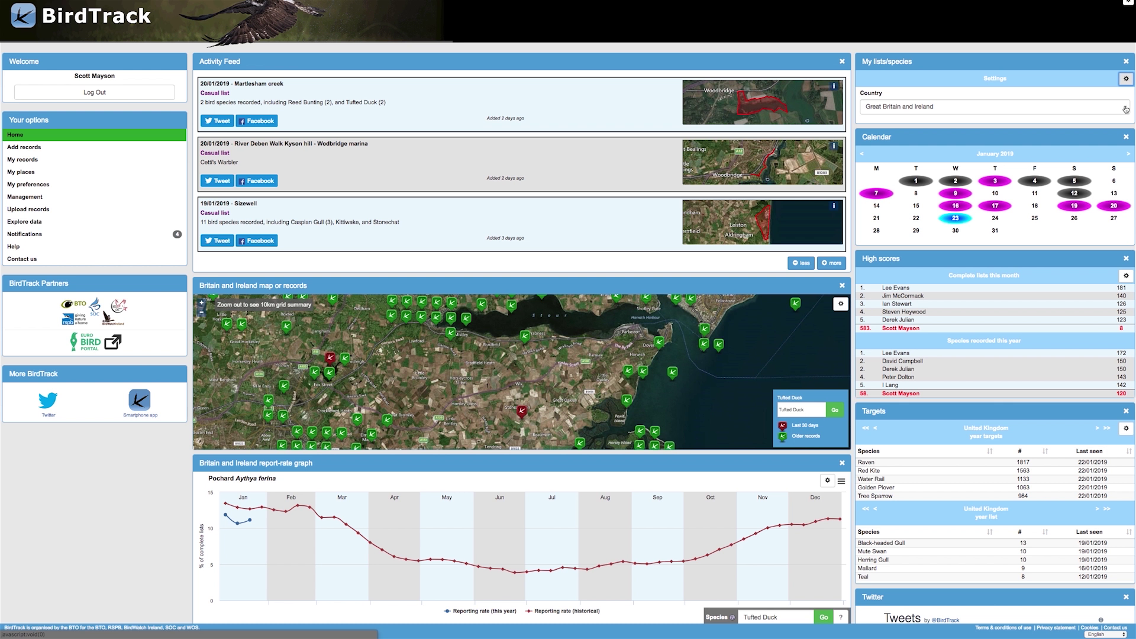
# - Keep Great Britain and Ireland as country, close settings, and open 17 January's records
pyautogui.click(1127, 109)
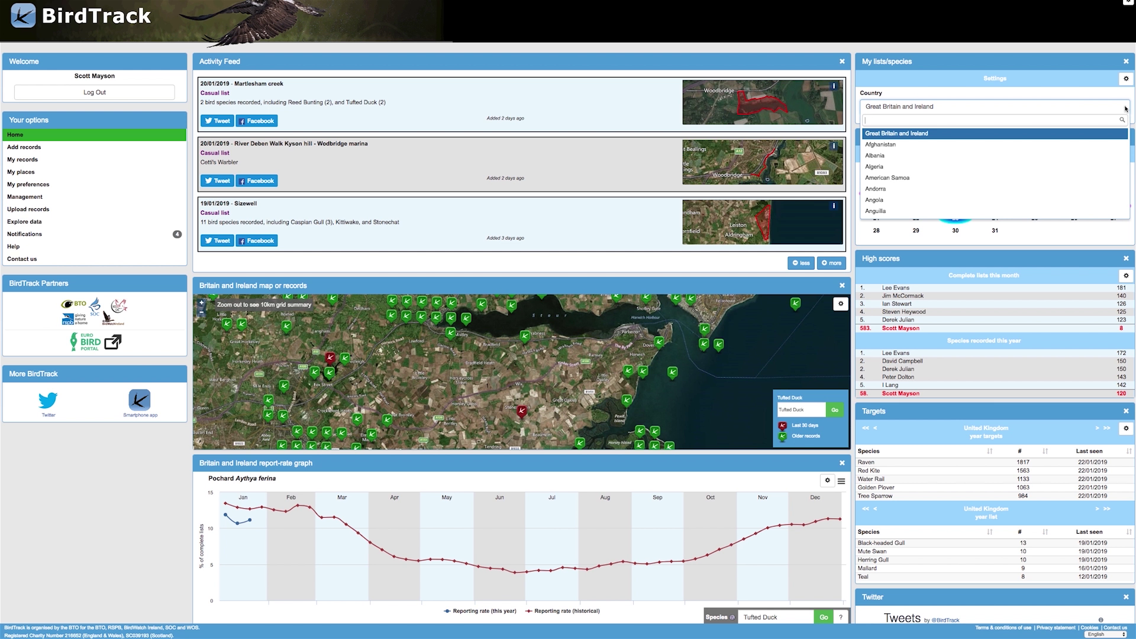
pyautogui.click(1126, 109)
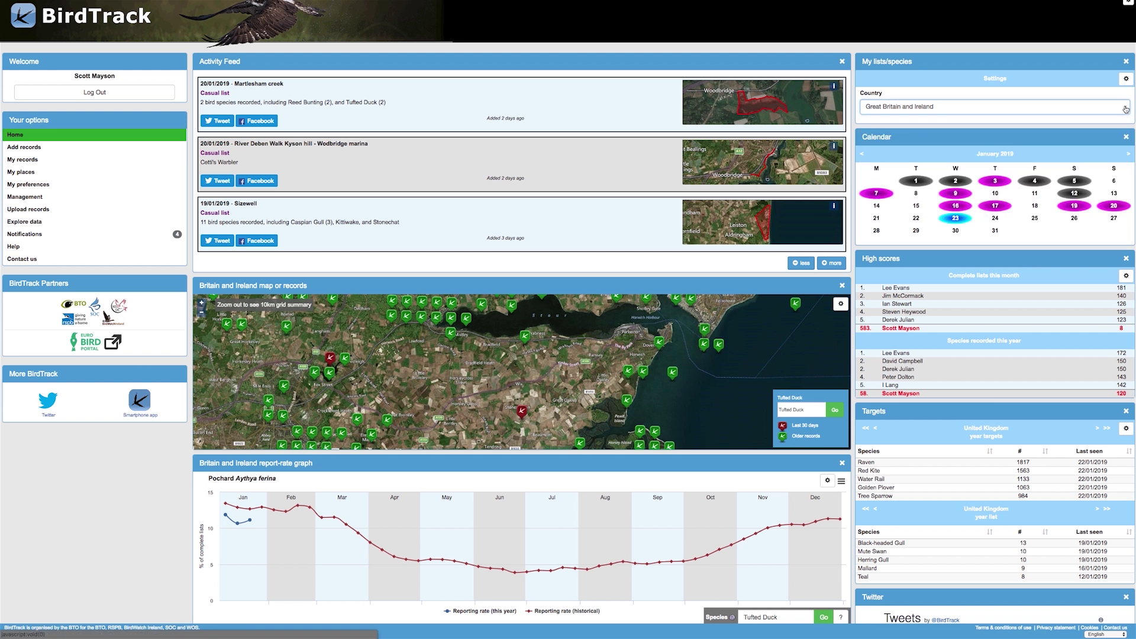
pyautogui.click(1127, 79)
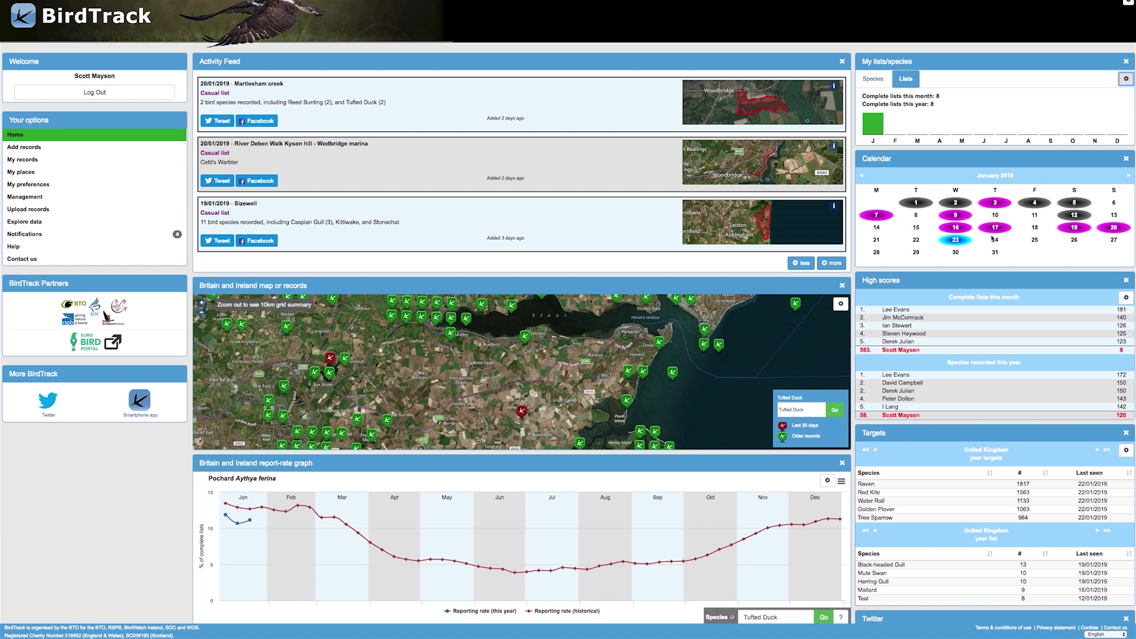
pyautogui.click(996, 229)
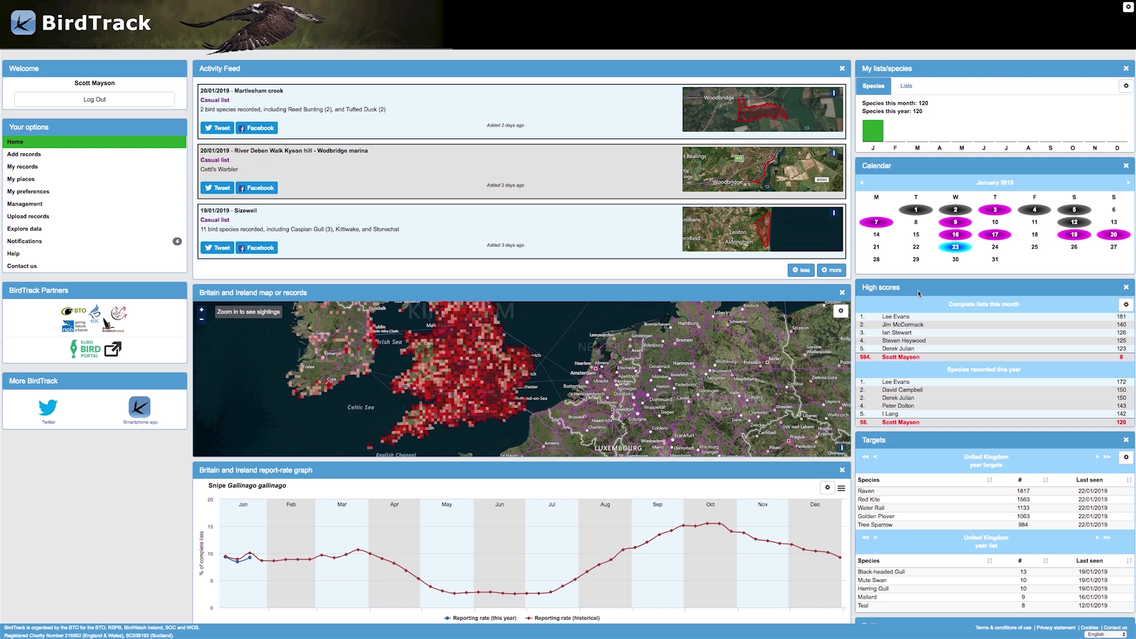
pyautogui.click(1126, 305)
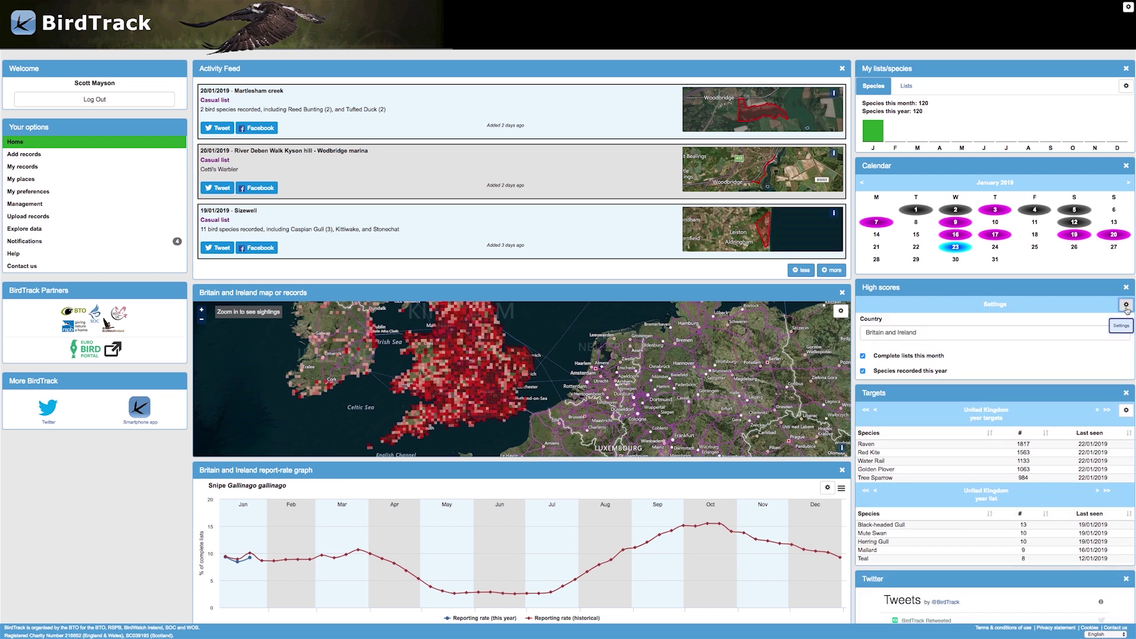
pyautogui.click(1127, 307)
pyautogui.scroll(-2, 1127, 311)
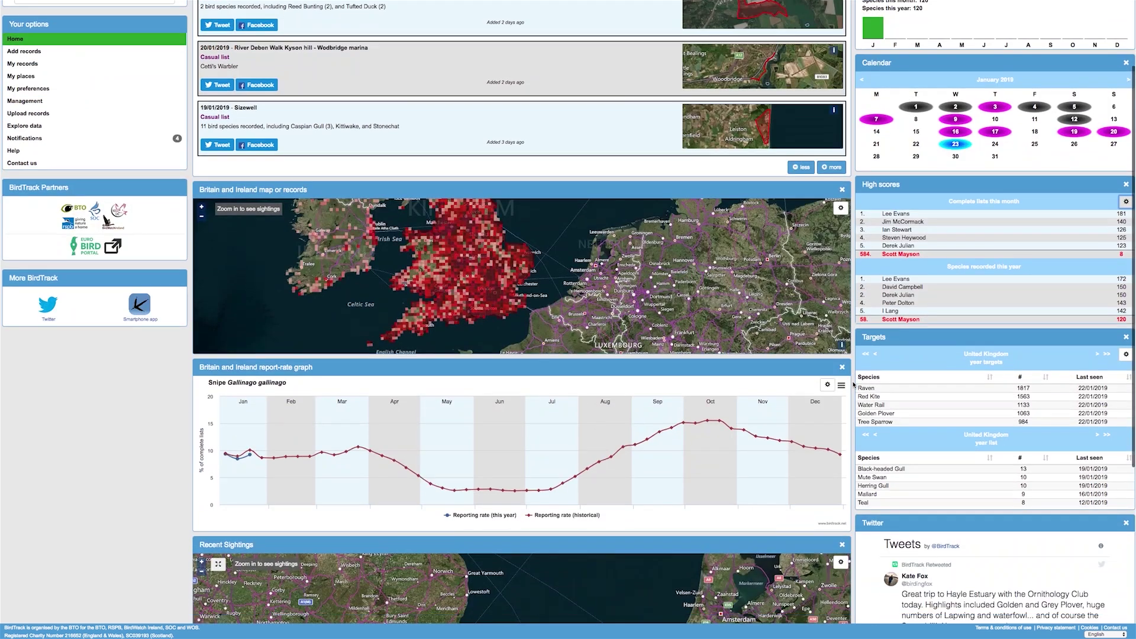
pyautogui.scroll(-1, 854, 384)
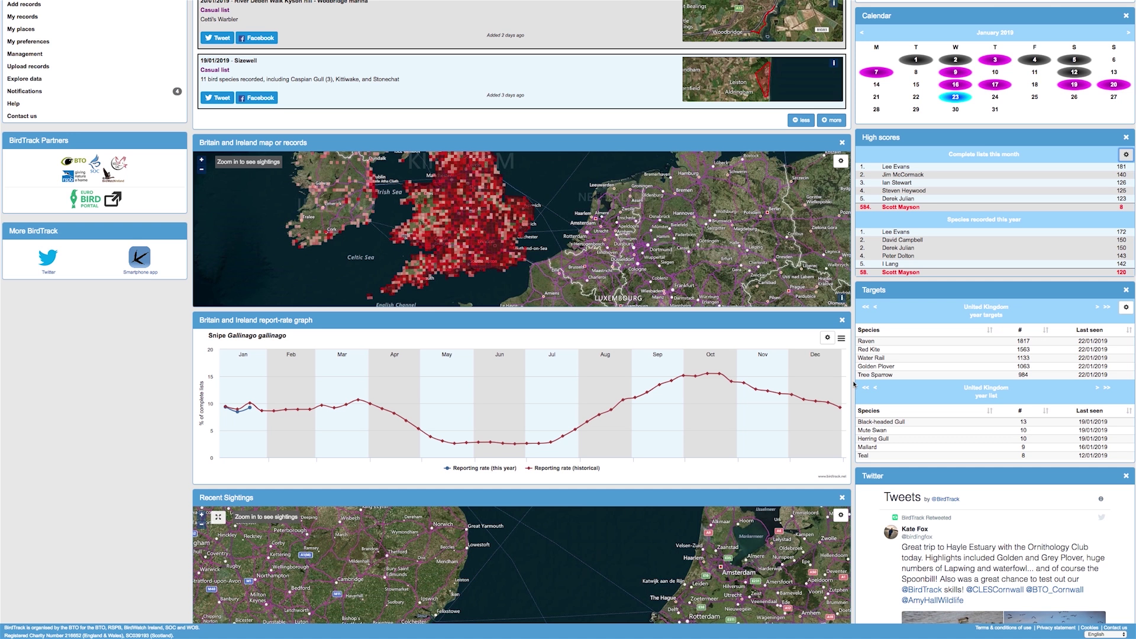
pyautogui.click(1047, 331)
# - Reverse-sort the year list by count, then switch the Targets widget to the Life timescale
pyautogui.click(1046, 411)
pyautogui.click(1046, 411)
pyautogui.click(1125, 308)
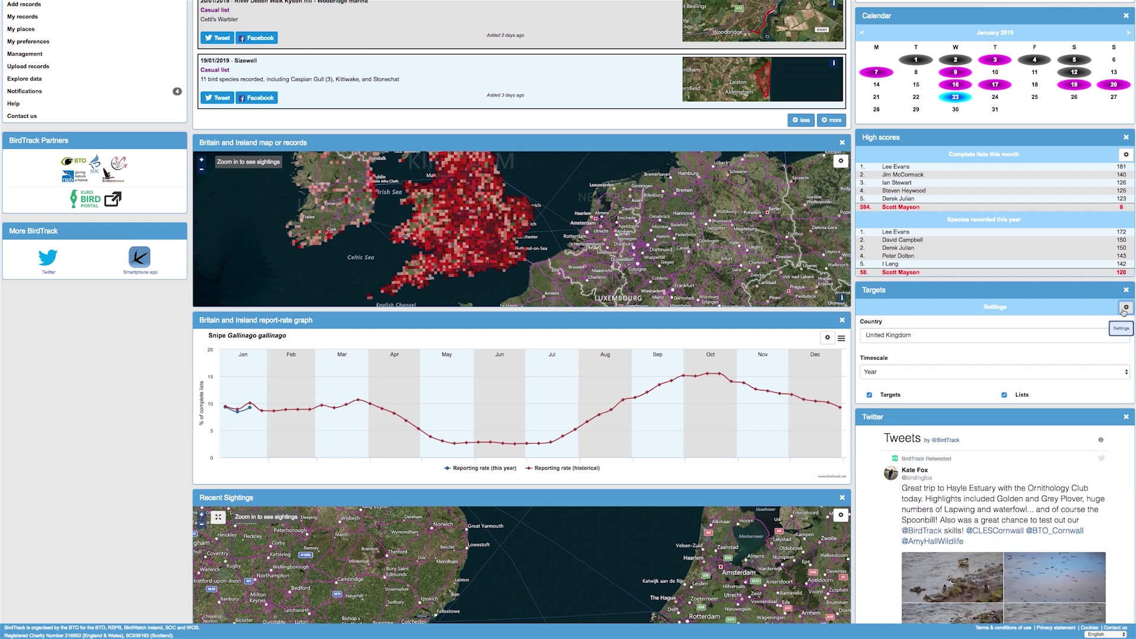
pyautogui.click(1127, 375)
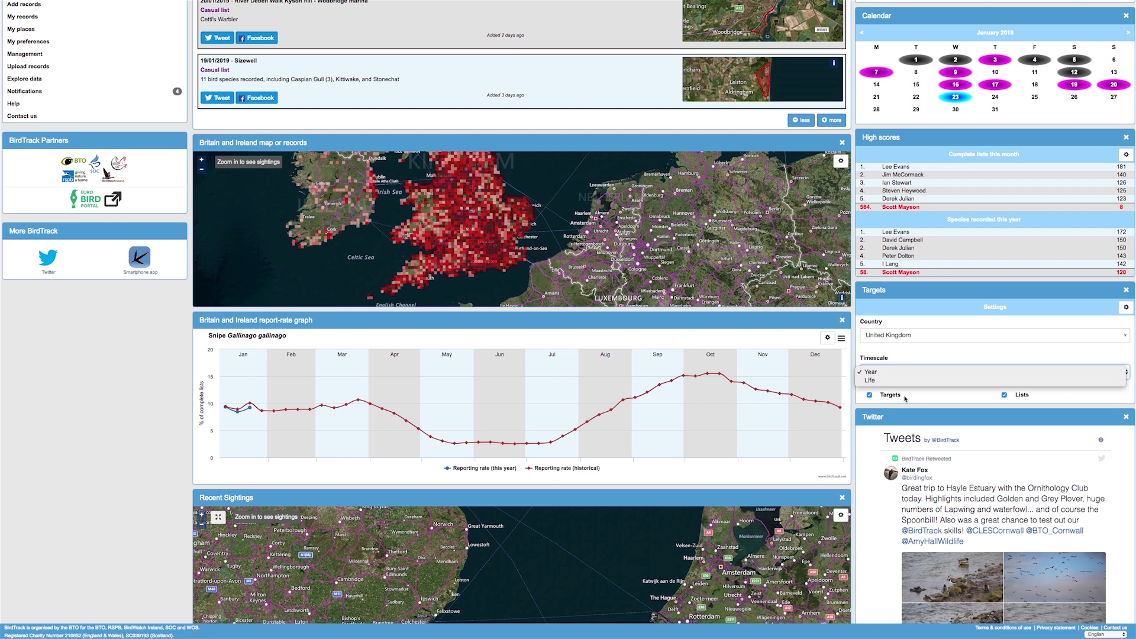
pyautogui.click(977, 386)
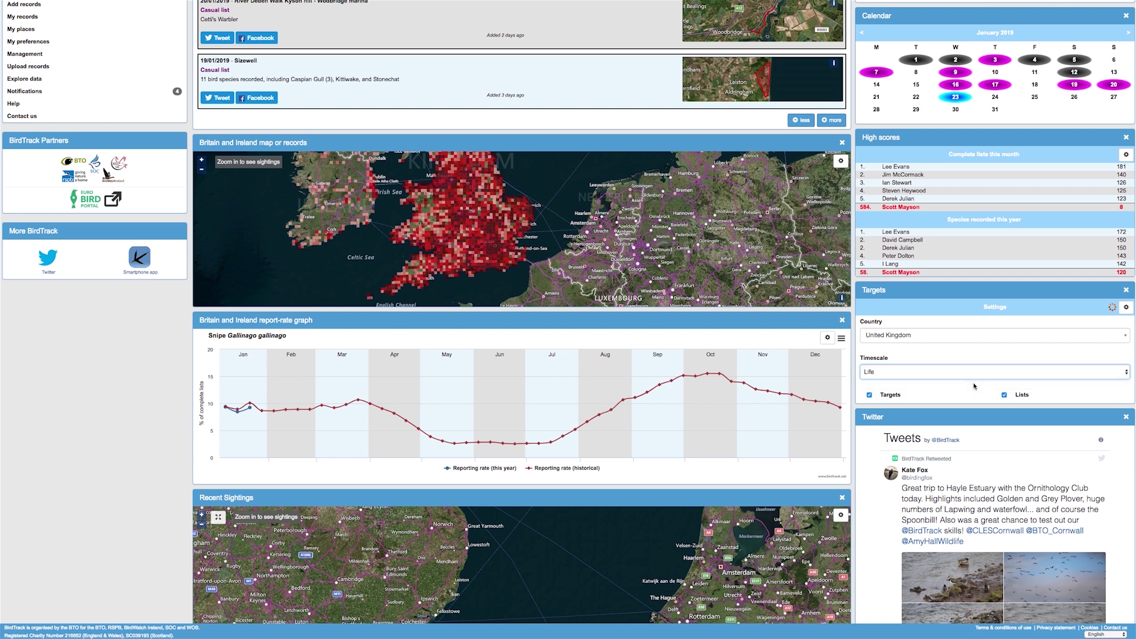
pyautogui.click(1127, 308)
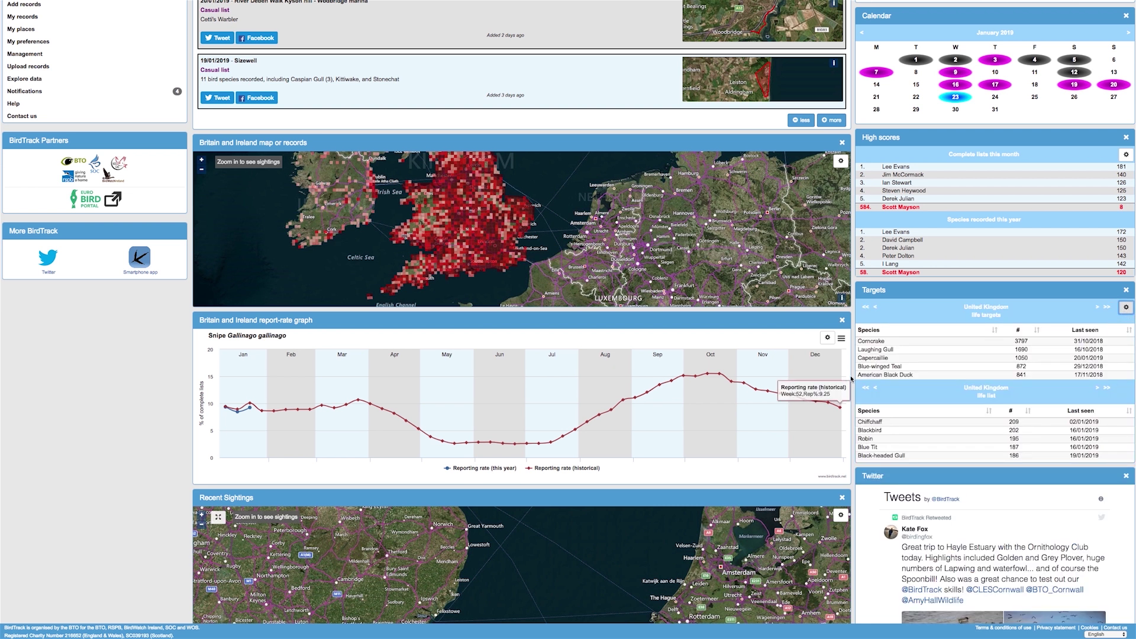
# - Scroll down past the Twitter feed and open the first BirdTrack Flickr photo
pyautogui.scroll(-3, 854, 379)
pyautogui.scroll(-3, 854, 378)
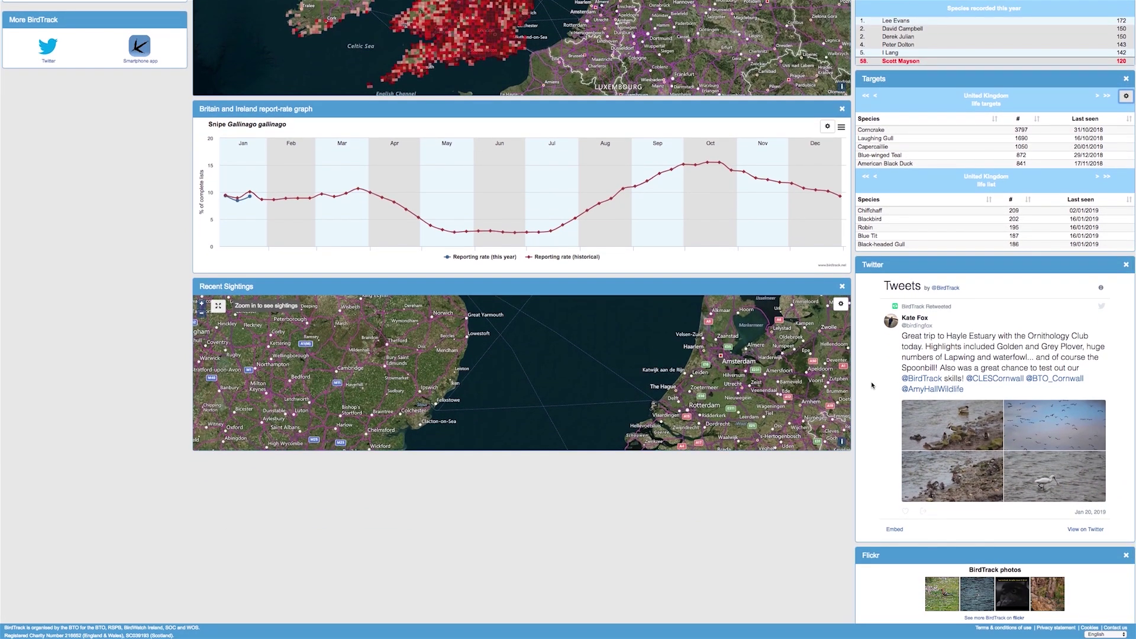
pyautogui.scroll(-3, 873, 385)
pyautogui.scroll(3, 885, 385)
pyautogui.scroll(-1, 884, 383)
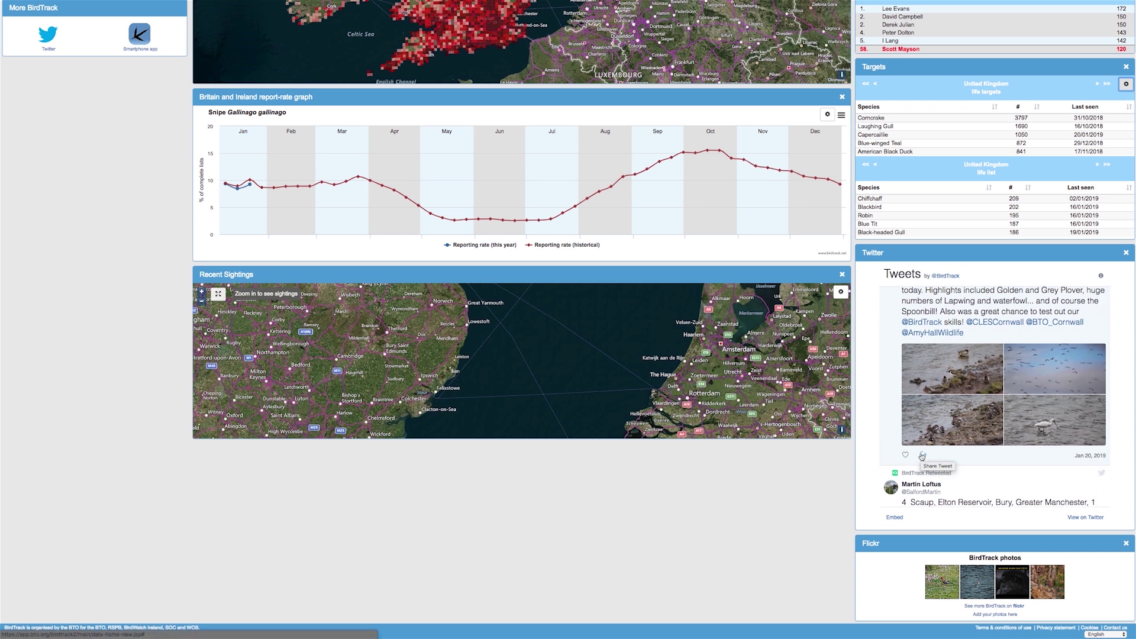
pyautogui.scroll(-1, 870, 469)
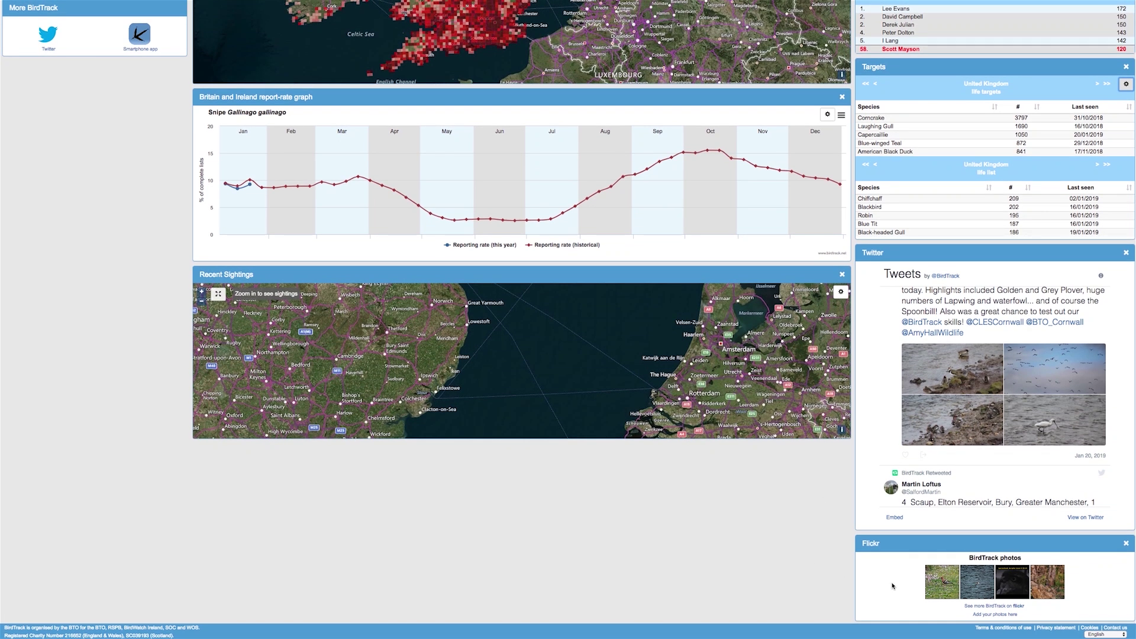
pyautogui.click(942, 587)
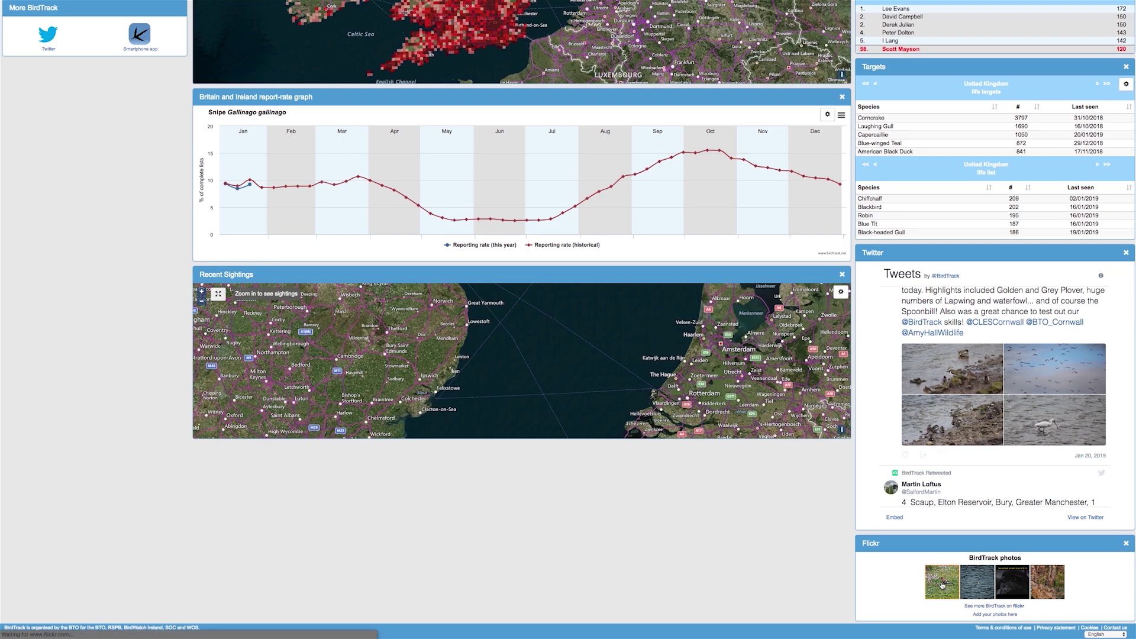